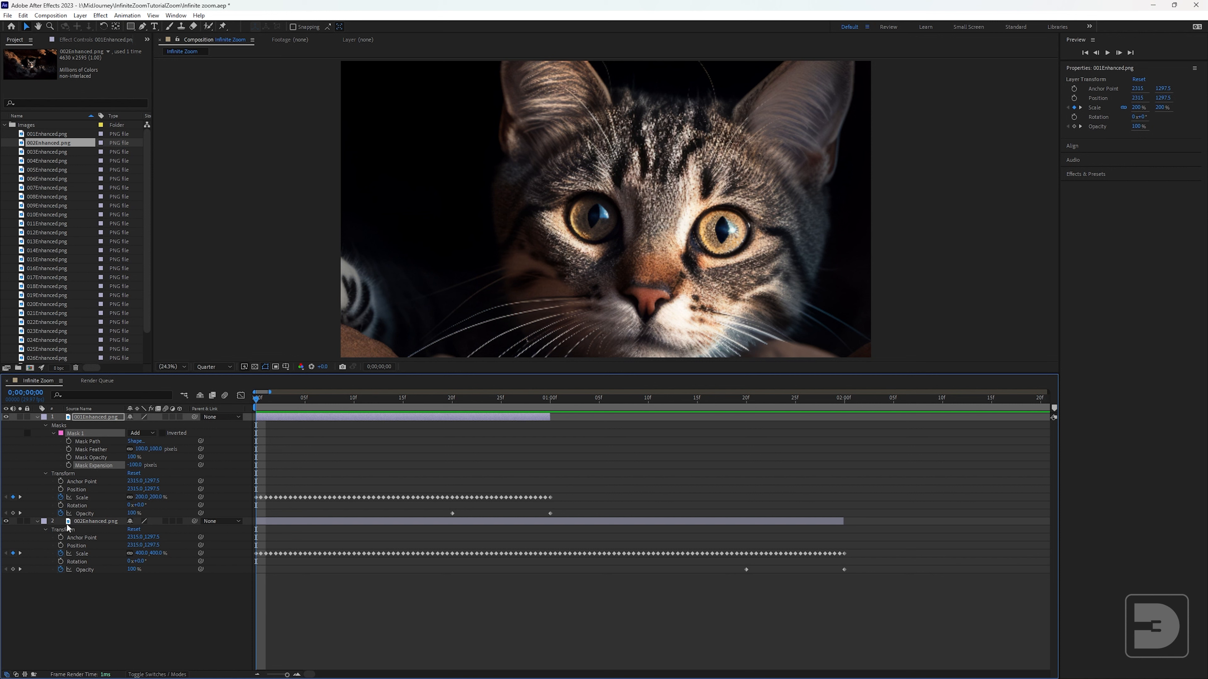
Paste the copied mask onto layer 002Enhanced.png and select its mask, Scale and Opacity for copying.
{"action": "left_click", "coordinate": [83, 522]}
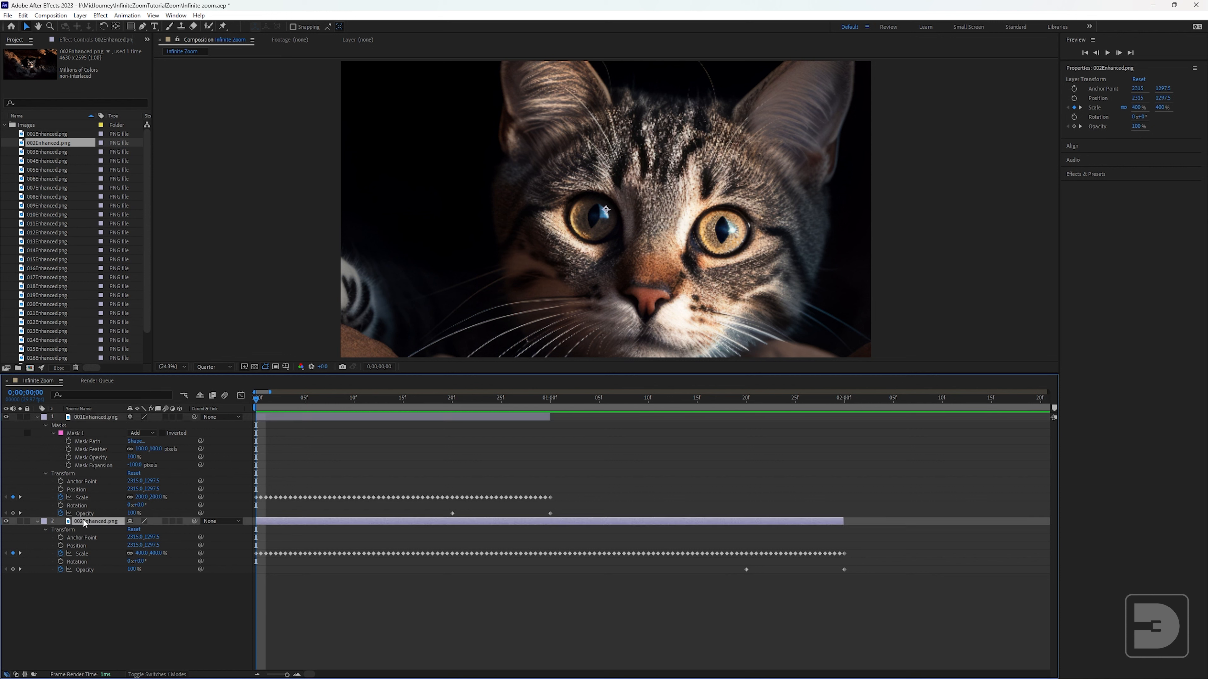
{"action": "key", "text": "ctrl+v"}
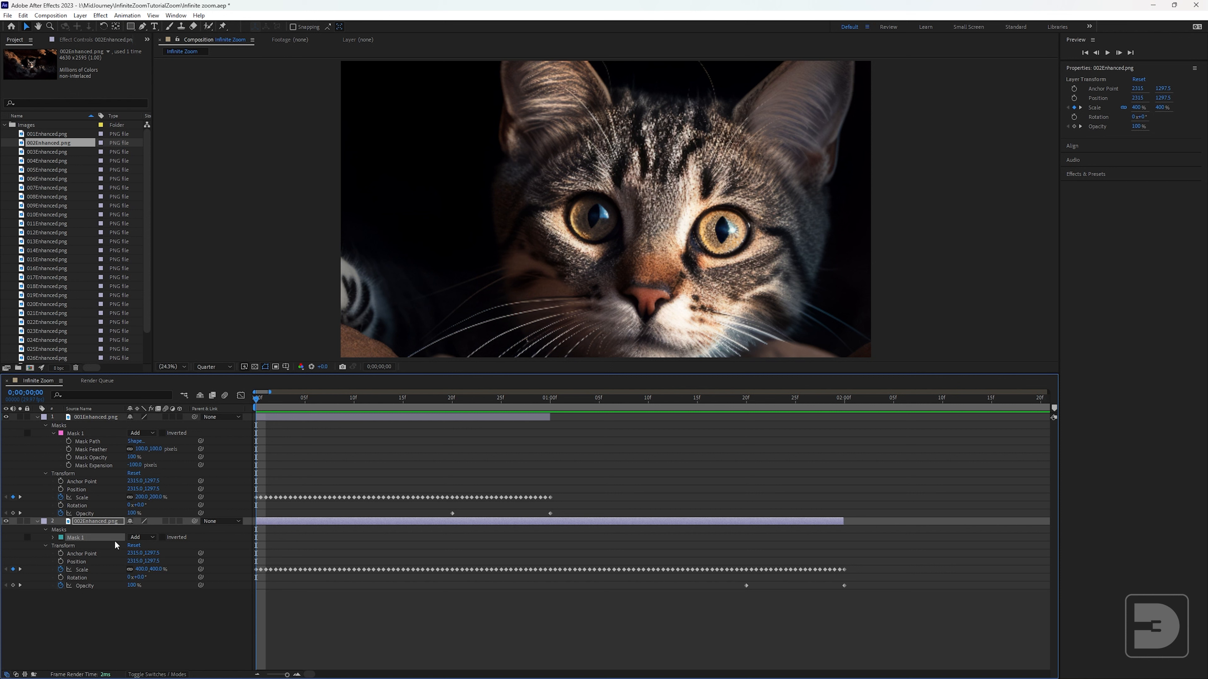
{"action": "left_click", "coordinate": [81, 571]}
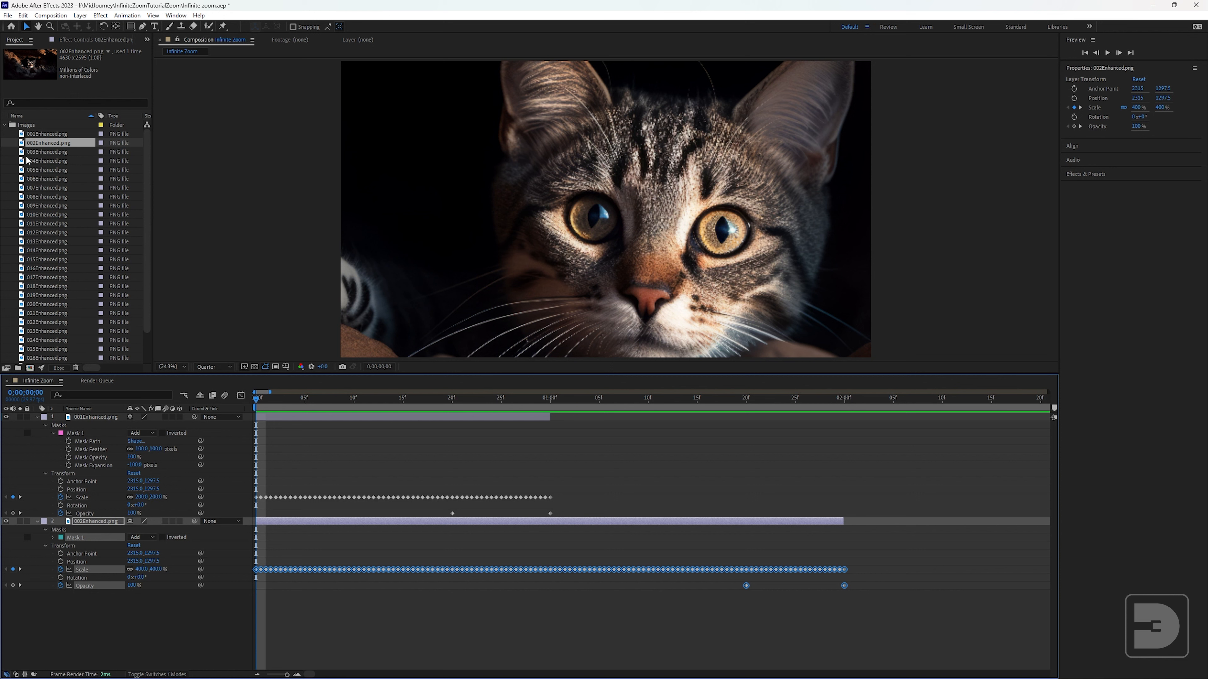
Add 003Enhanced.png beneath the other layers starting at 0;00;01;00, paste the mask, Scale and Opacity keyframes onto it, and expand its properties.
{"action": "left_click_drag", "start_coordinate": [47, 151], "coordinate": [550, 593]}
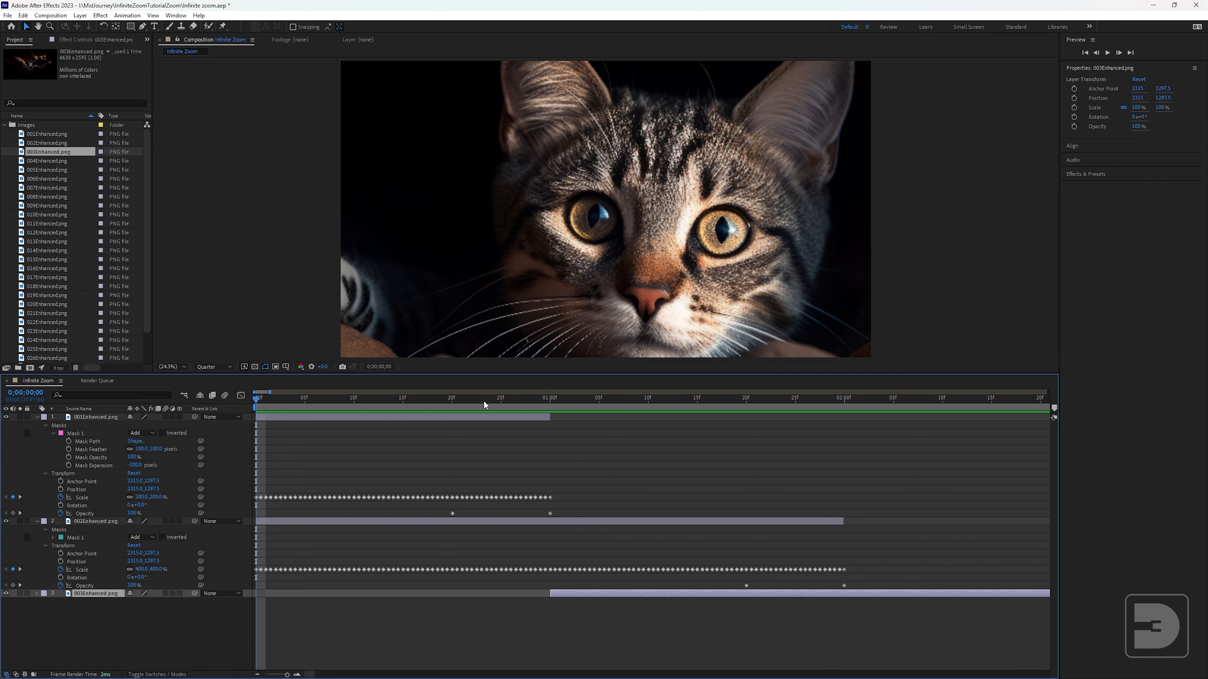
{"action": "left_click_drag", "start_coordinate": [470, 396], "coordinate": [550, 406]}
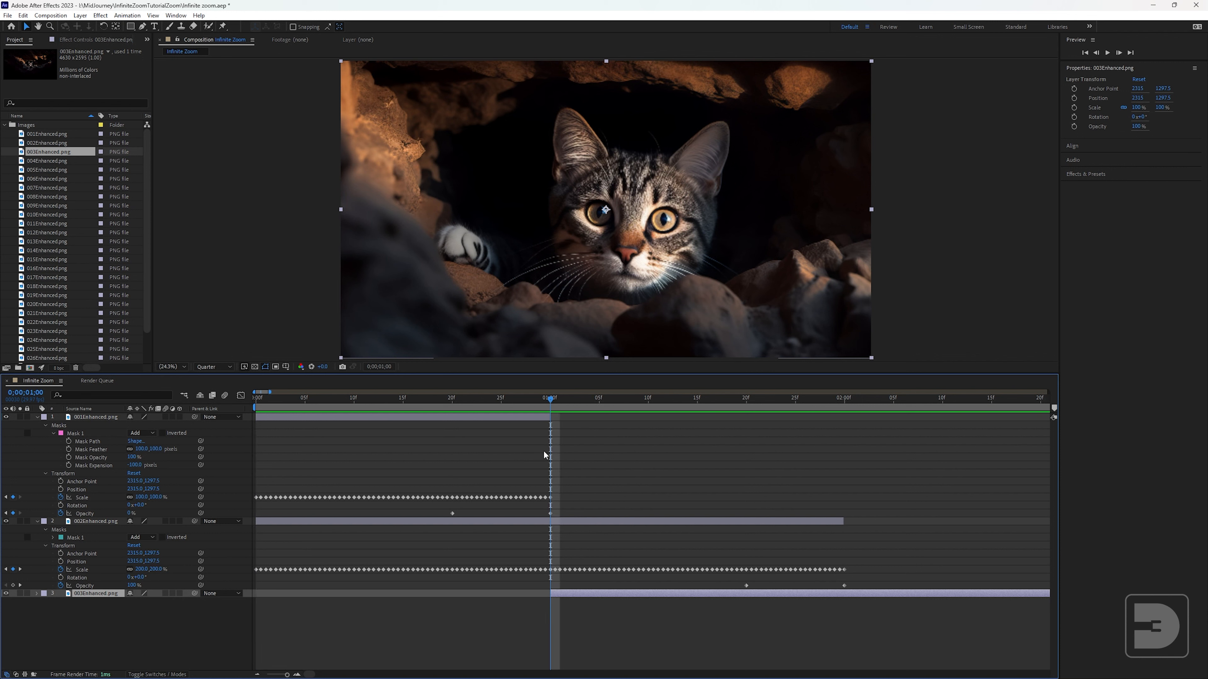
{"action": "key", "text": "ctrl+v"}
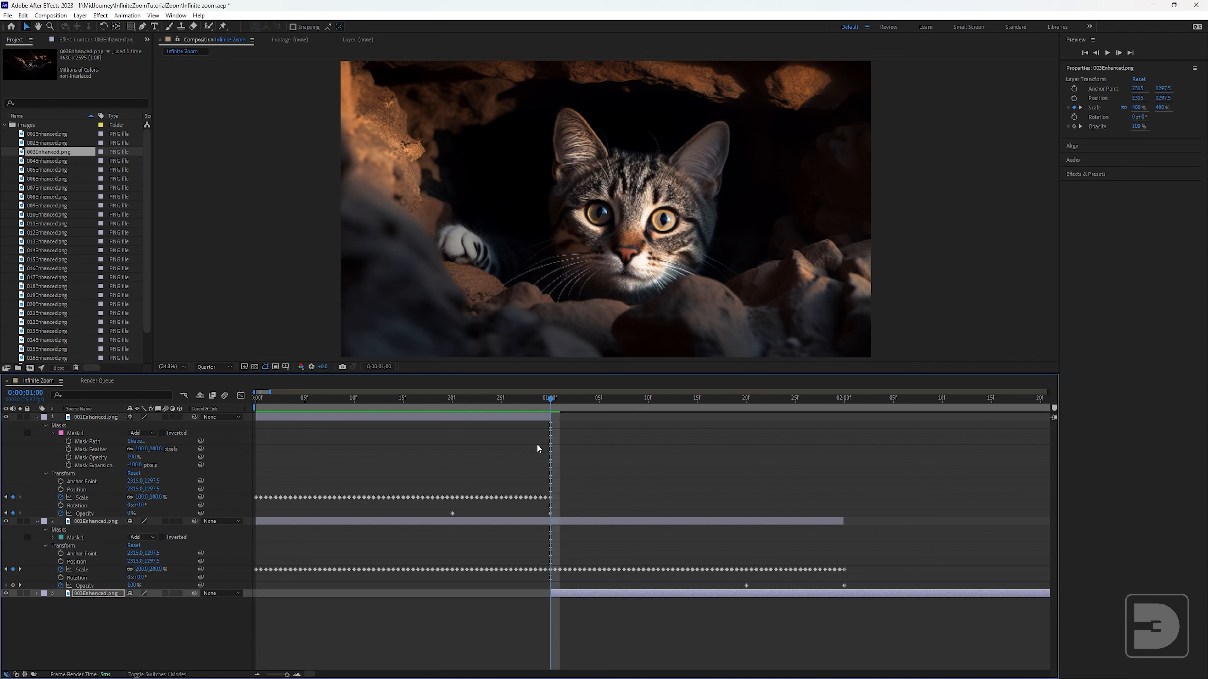
{"action": "left_click", "coordinate": [37, 595]}
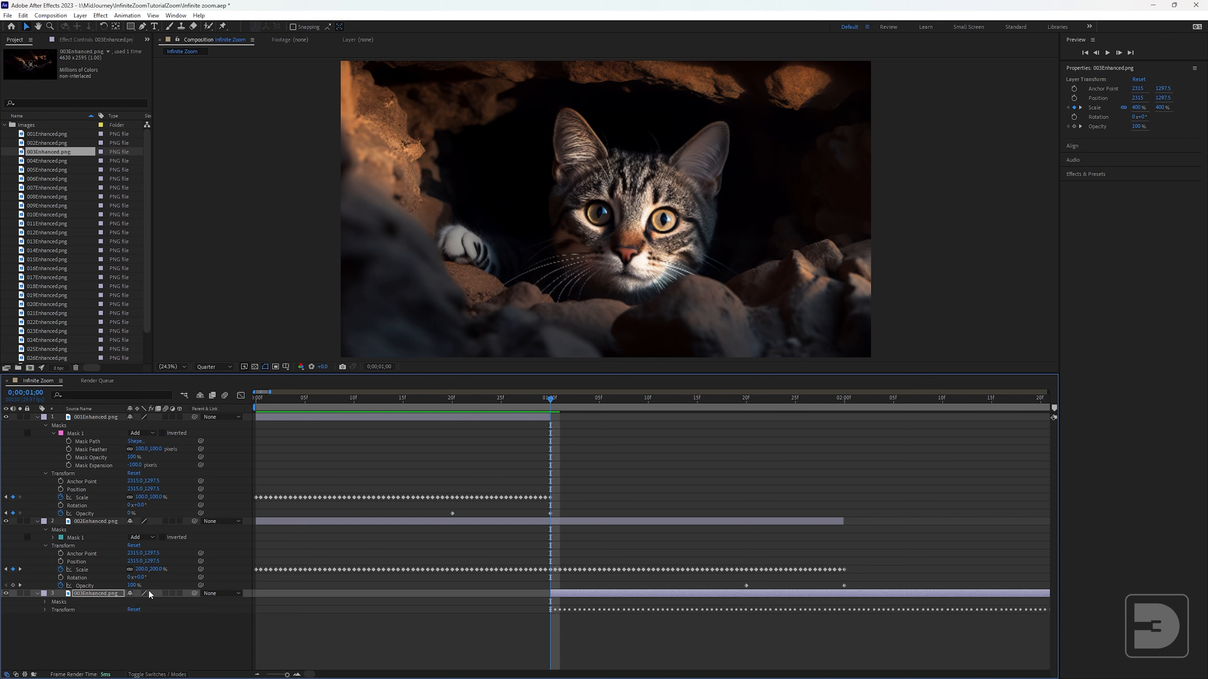
{"action": "left_click", "coordinate": [44, 602]}
{"action": "left_click", "coordinate": [45, 617]}
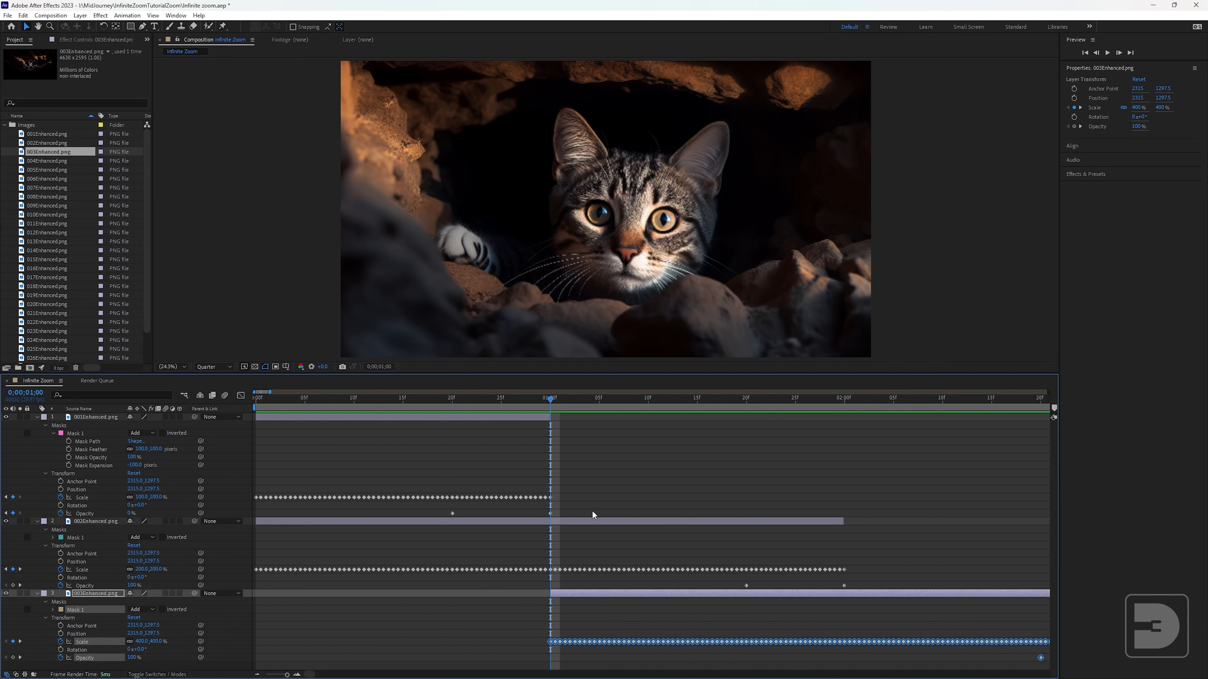
Scrub the zoom from 0;00;01;00 to 0;00;01;13 to check it, and collapse the properties of all three layers.
{"action": "left_click_drag", "start_coordinate": [553, 399], "coordinate": [658, 464]}
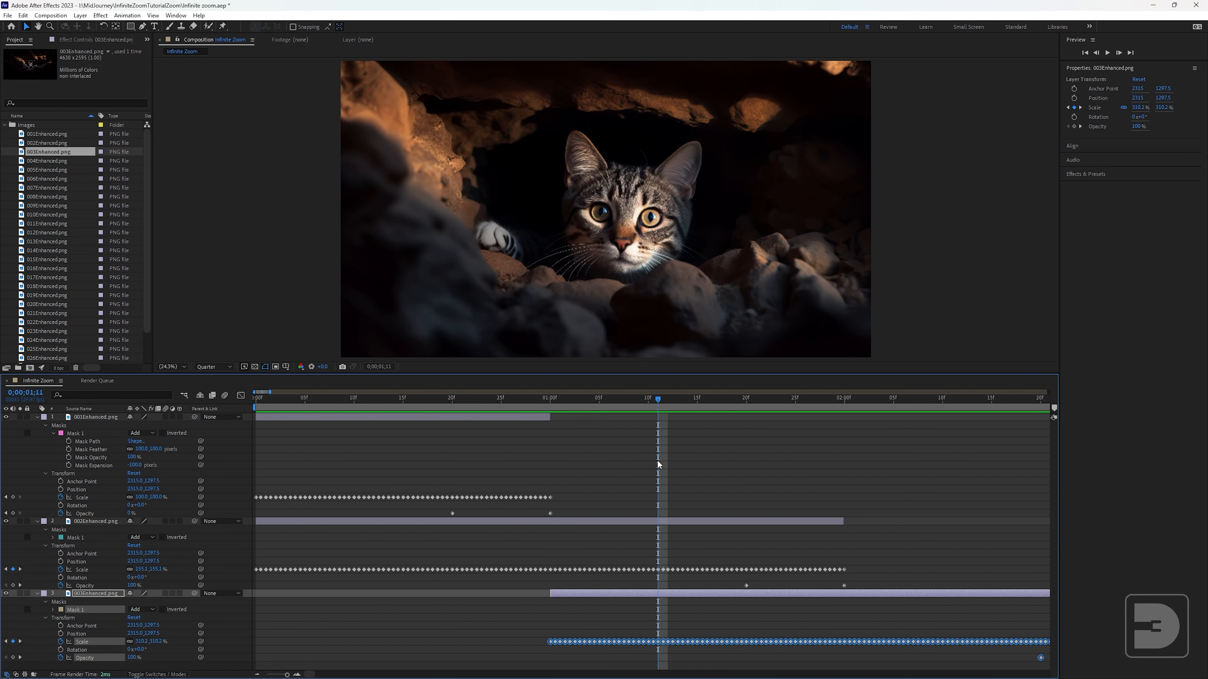
{"action": "left_click_drag", "start_coordinate": [594, 402], "coordinate": [669, 512]}
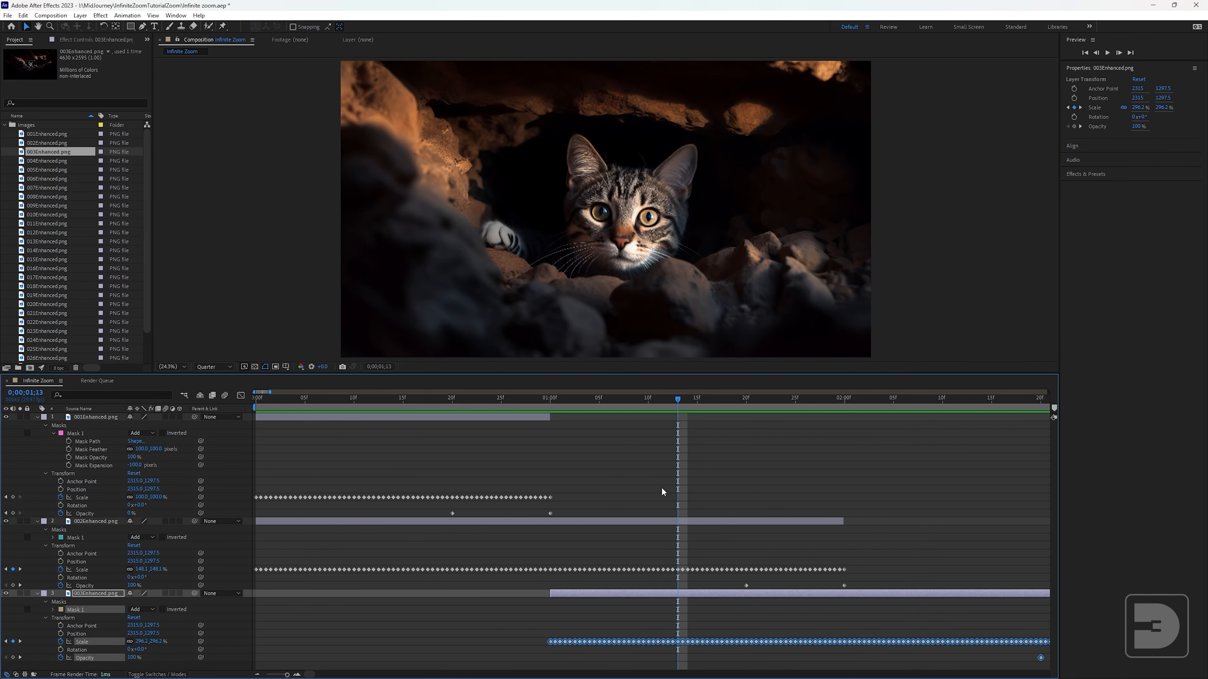
{"action": "left_click", "coordinate": [36, 417]}
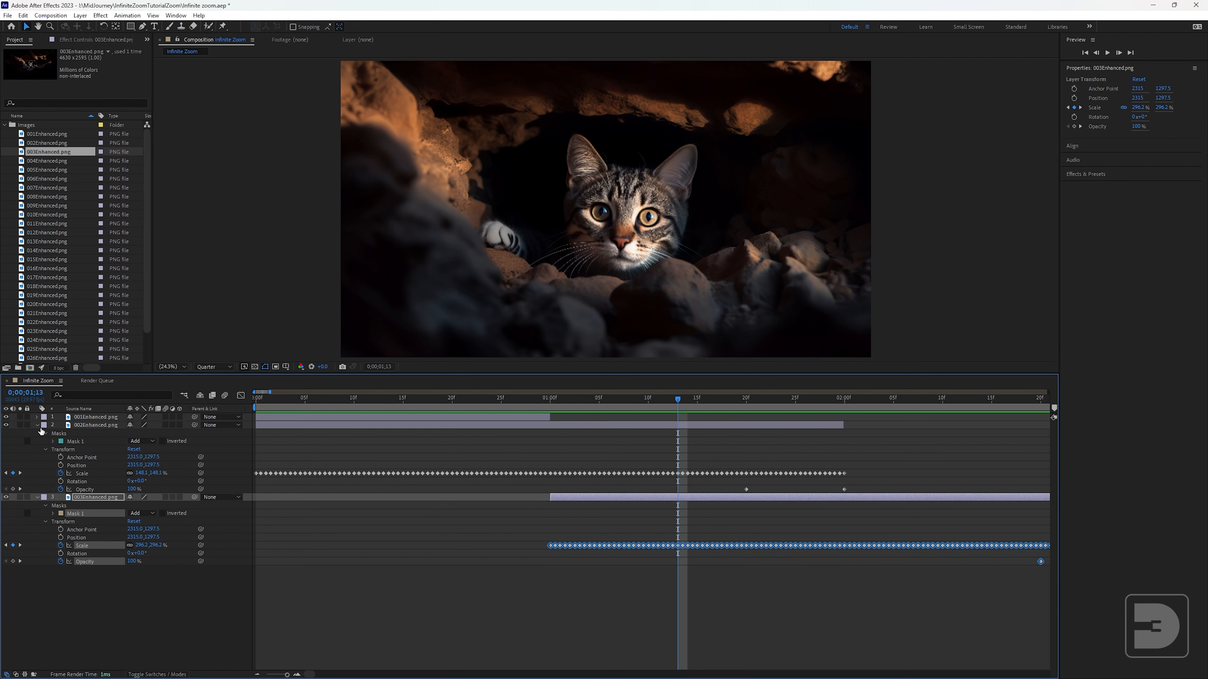
{"action": "left_click", "coordinate": [37, 425]}
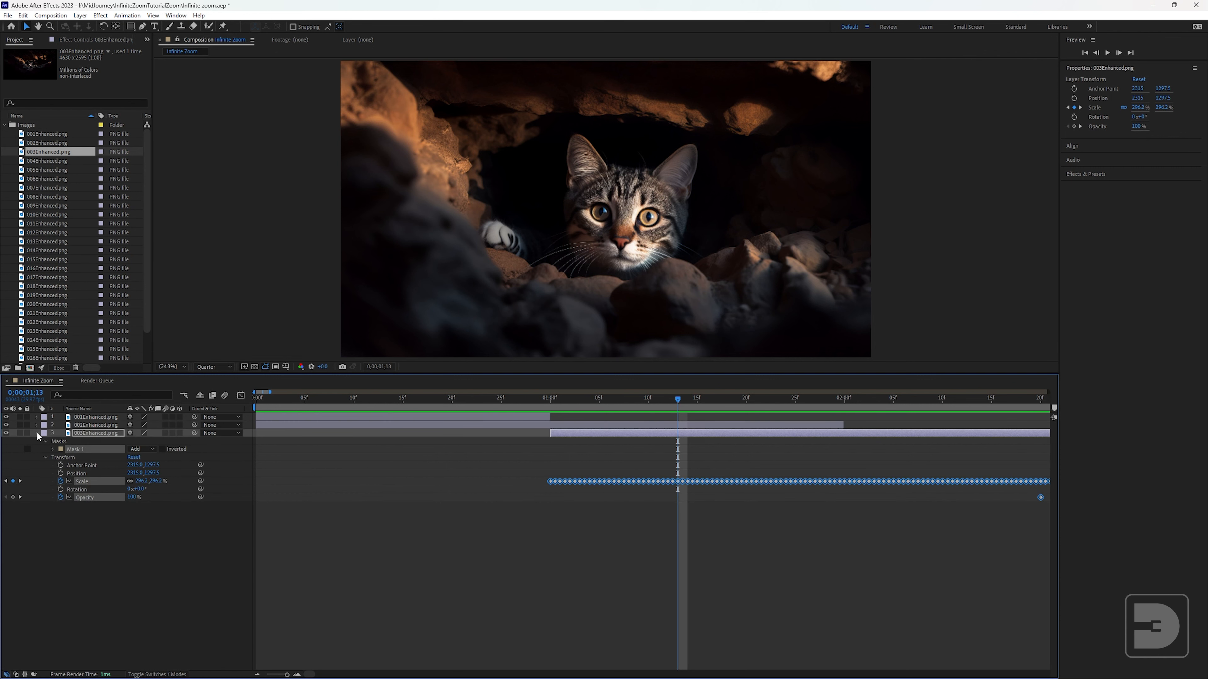
{"action": "left_click", "coordinate": [37, 433]}
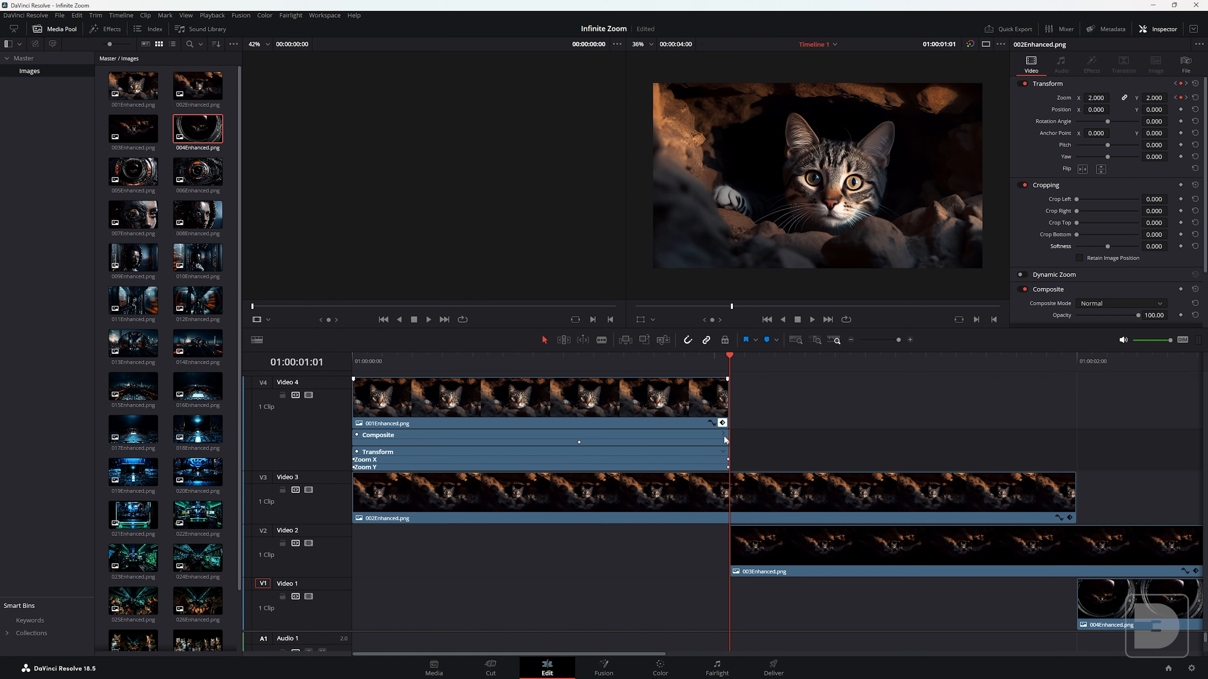
In DaVinci Resolve, examine the zoom values of the 002Enhanced.png clip at its start, its end and 01:00:01:01.
{"action": "left_click", "coordinate": [618, 502]}
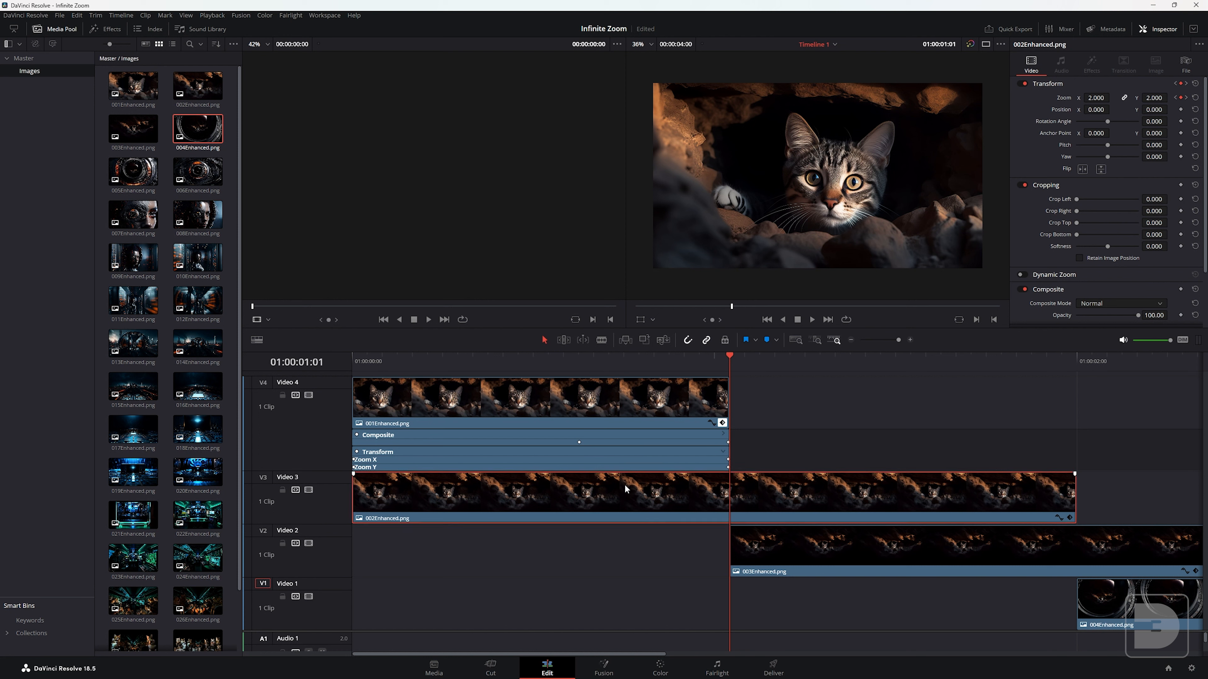
{"action": "left_click_drag", "start_coordinate": [731, 358], "coordinate": [352, 358]}
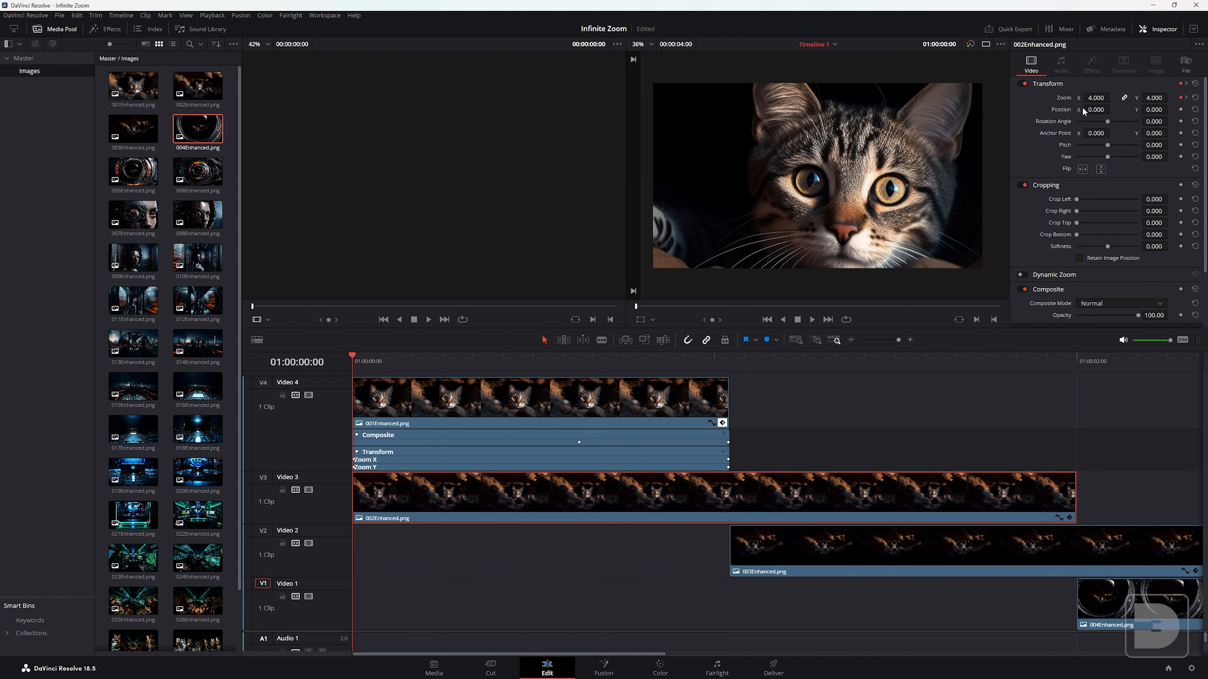
{"action": "left_click", "coordinate": [1075, 361]}
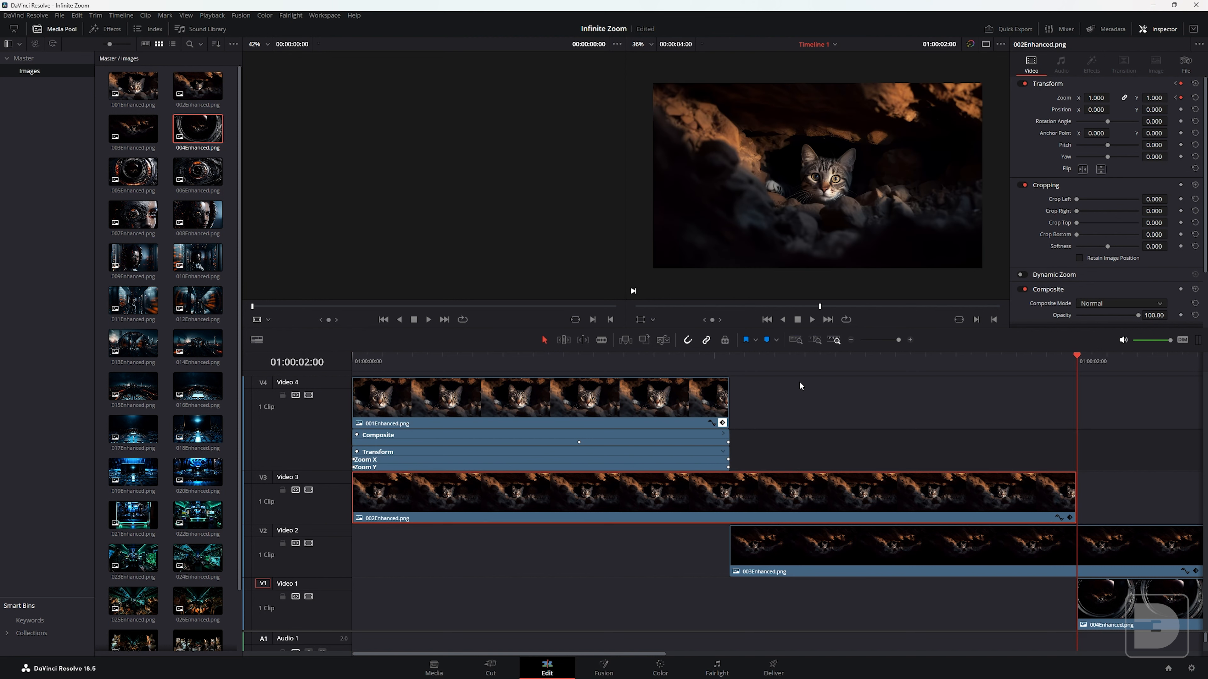
{"action": "left_click", "coordinate": [731, 359]}
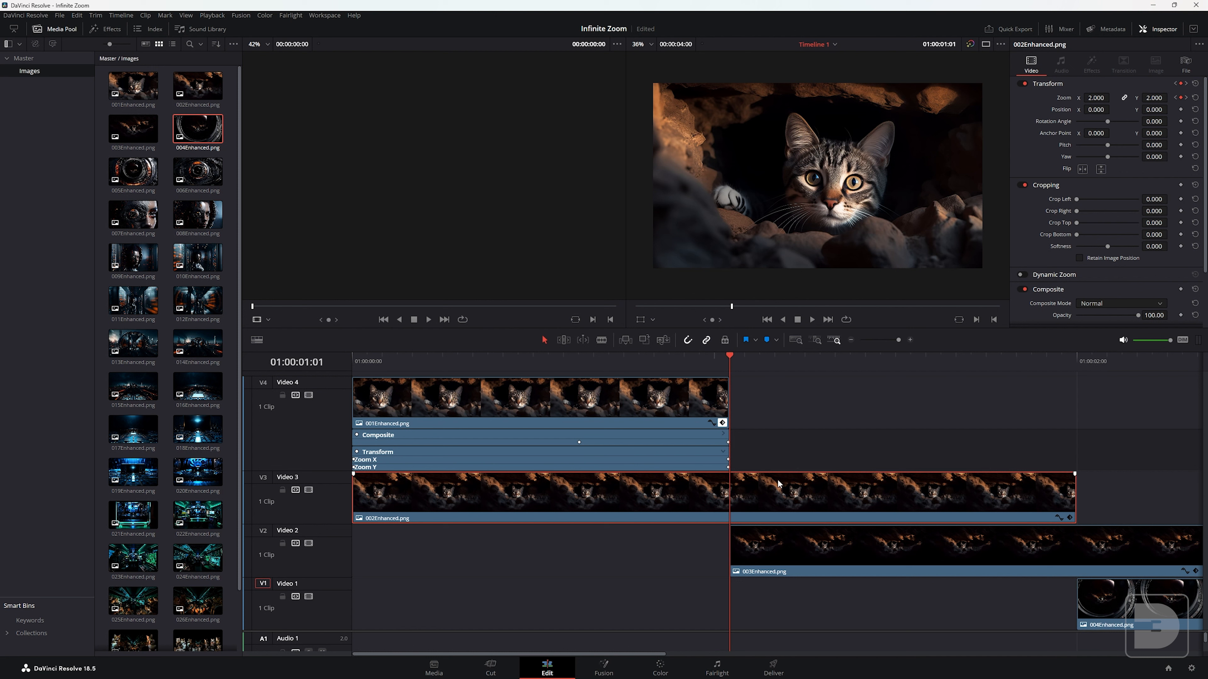
Examine the zoom, crop softness and opacity of the 001Enhanced.png clip at its start and end.
{"action": "left_click", "coordinate": [424, 408]}
{"action": "key", "text": "Home"}
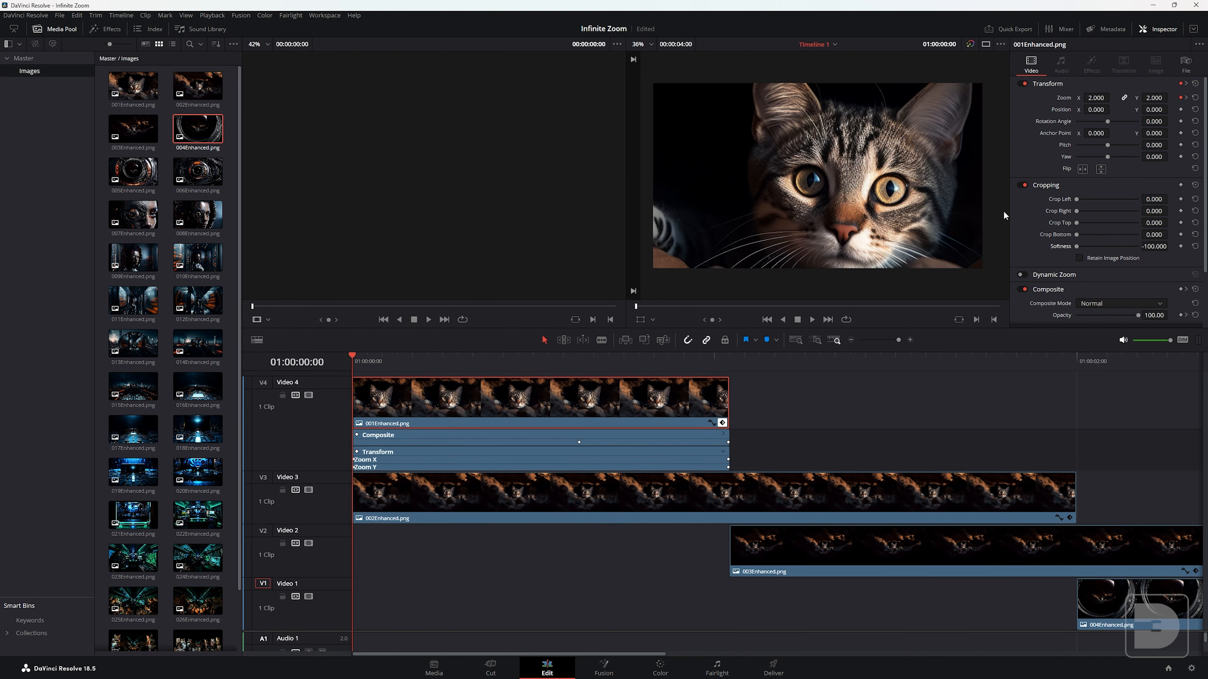
{"action": "left_click", "coordinate": [728, 358]}
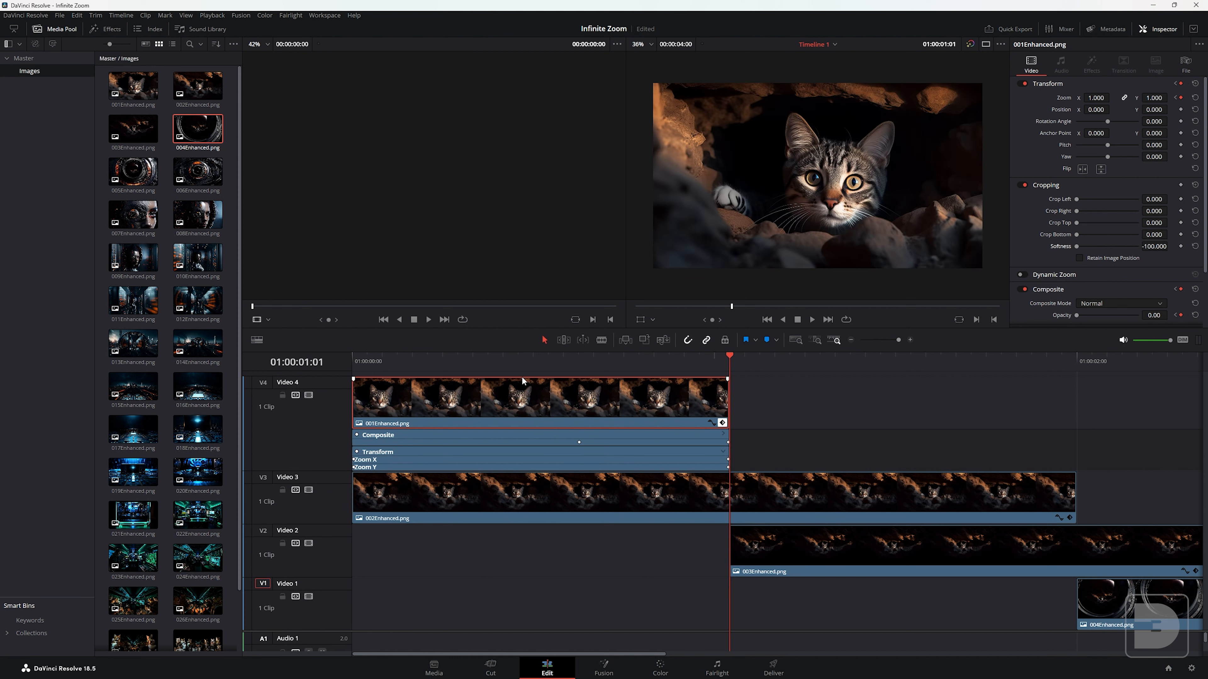
Lower the crop softness of the 002Enhanced.png clip and scrub through the timeline to check the blend.
{"action": "left_click", "coordinate": [755, 488]}
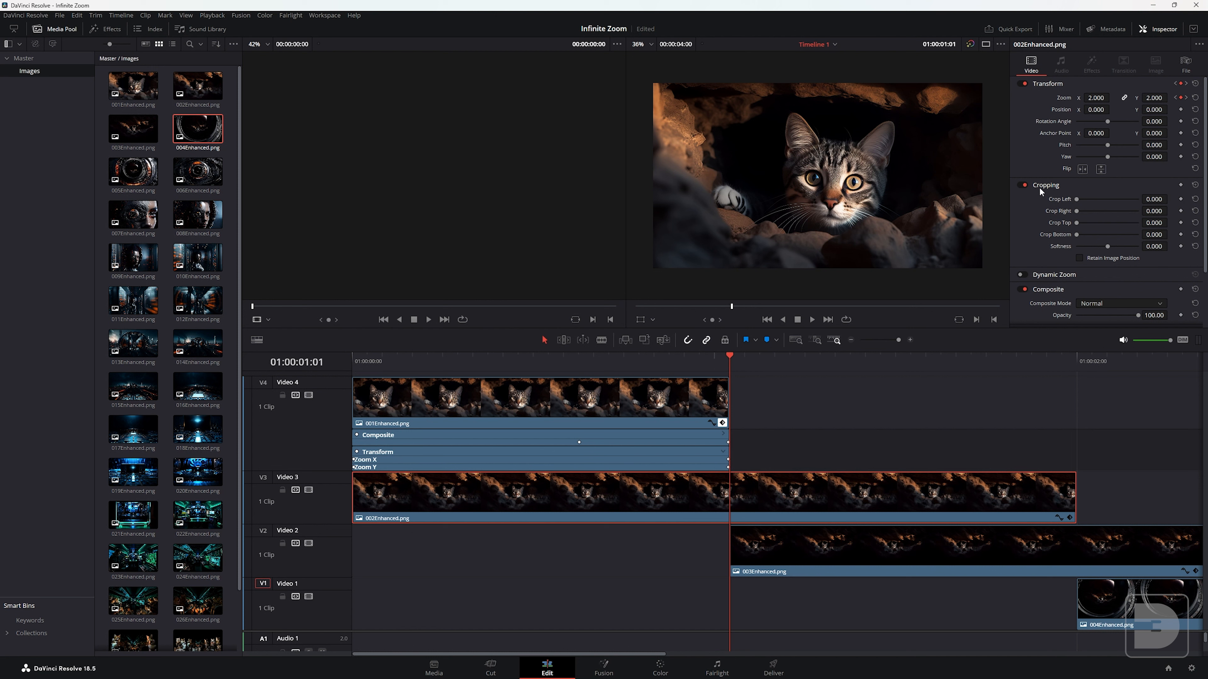
{"action": "left_click_drag", "start_coordinate": [1109, 245], "coordinate": [1103, 245]}
{"action": "left_click", "coordinate": [578, 358]}
{"action": "left_click_drag", "start_coordinate": [593, 363], "coordinate": [1178, 366]}
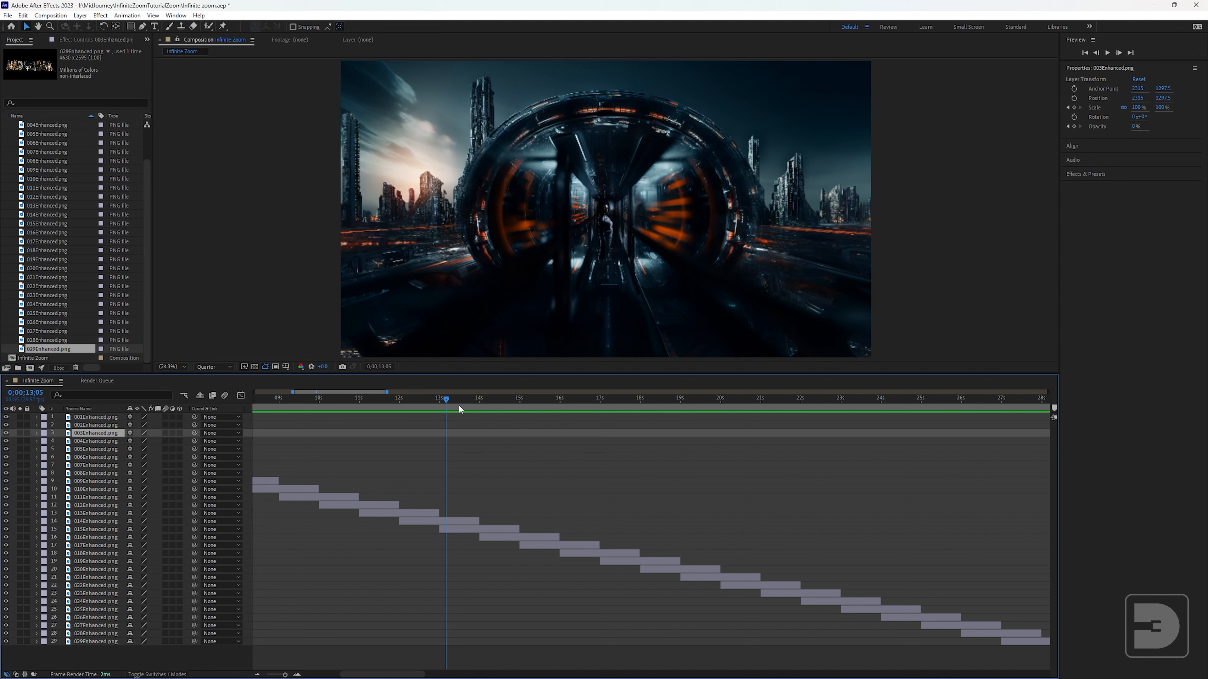
Back in After Effects, scrub the Infinite Zoom composition from about 13 seconds to 0;00;19;02 to examine the image transitions.
{"action": "left_click_drag", "start_coordinate": [465, 398], "coordinate": [591, 417]}
{"action": "left_click_drag", "start_coordinate": [616, 415], "coordinate": [694, 412]}
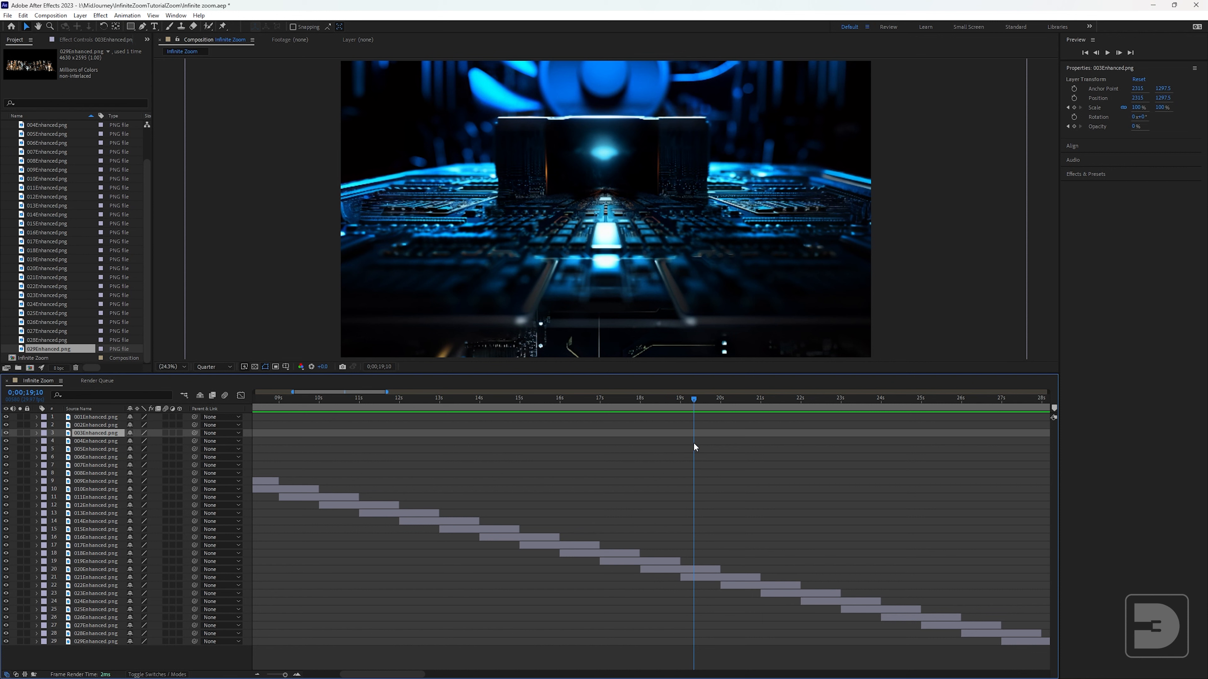
{"action": "left_click_drag", "start_coordinate": [675, 395], "coordinate": [683, 421]}
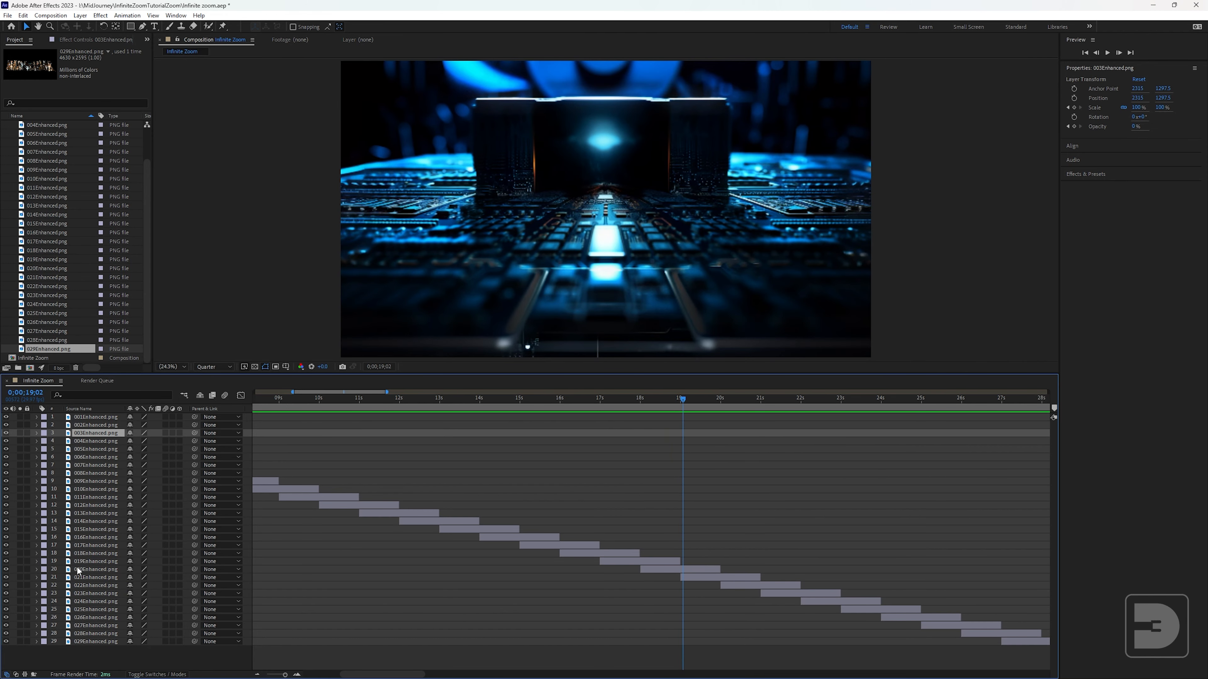
Expand layers 019Enhanced.png and 020Enhanced.png and add a Position keyframe to 020Enhanced.png at 0;00;19;20.
{"action": "left_click", "coordinate": [36, 569]}
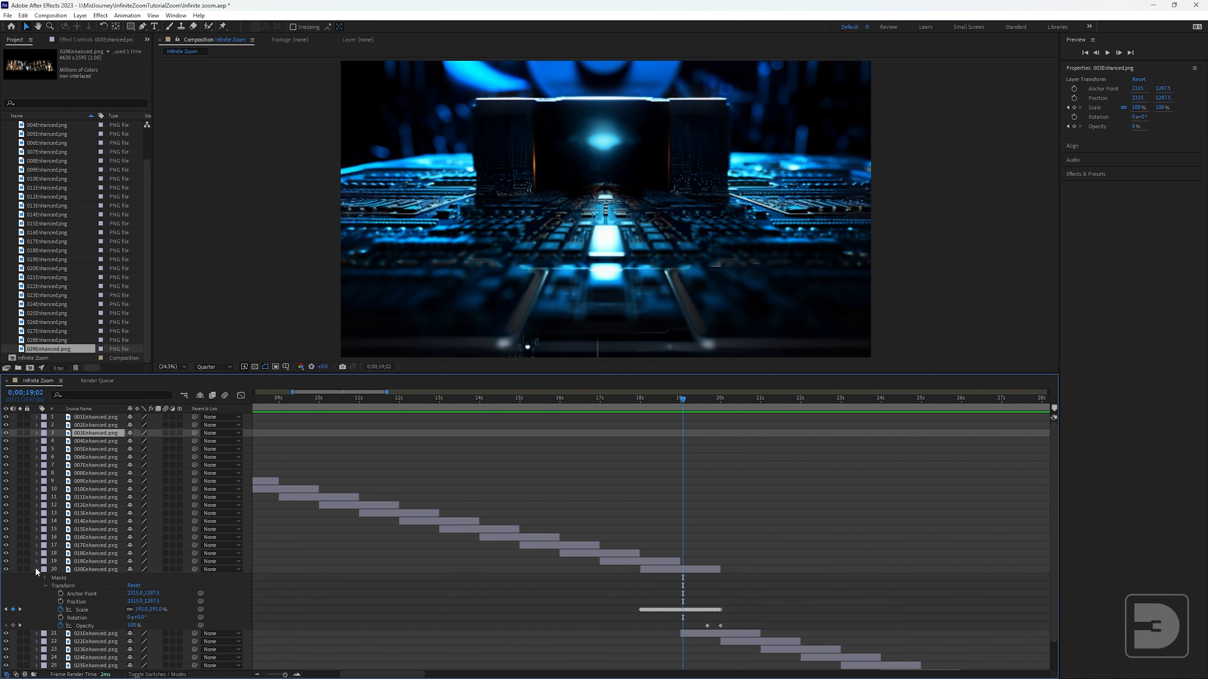
{"action": "left_click", "coordinate": [37, 562]}
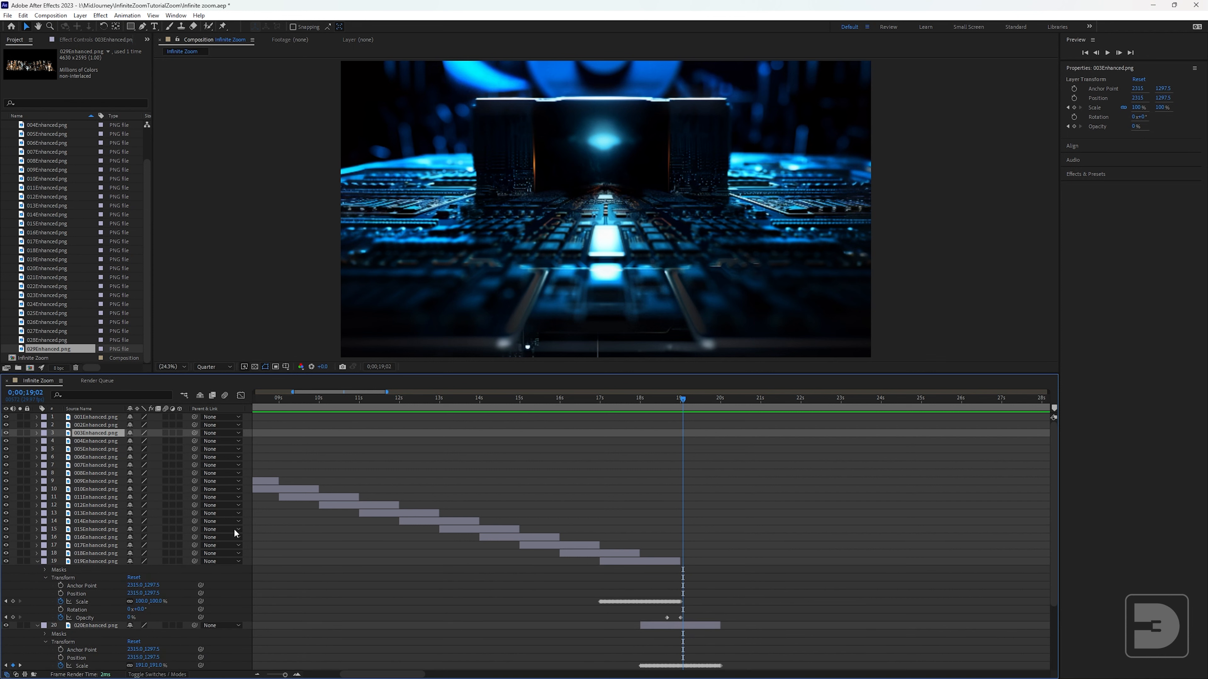
{"action": "scroll", "coordinate": [757, 562], "scroll_direction": "down", "scroll_amount": 4}
{"action": "key", "text": "equal"}
{"action": "key", "text": "equal"}
{"action": "key", "text": "equal"}
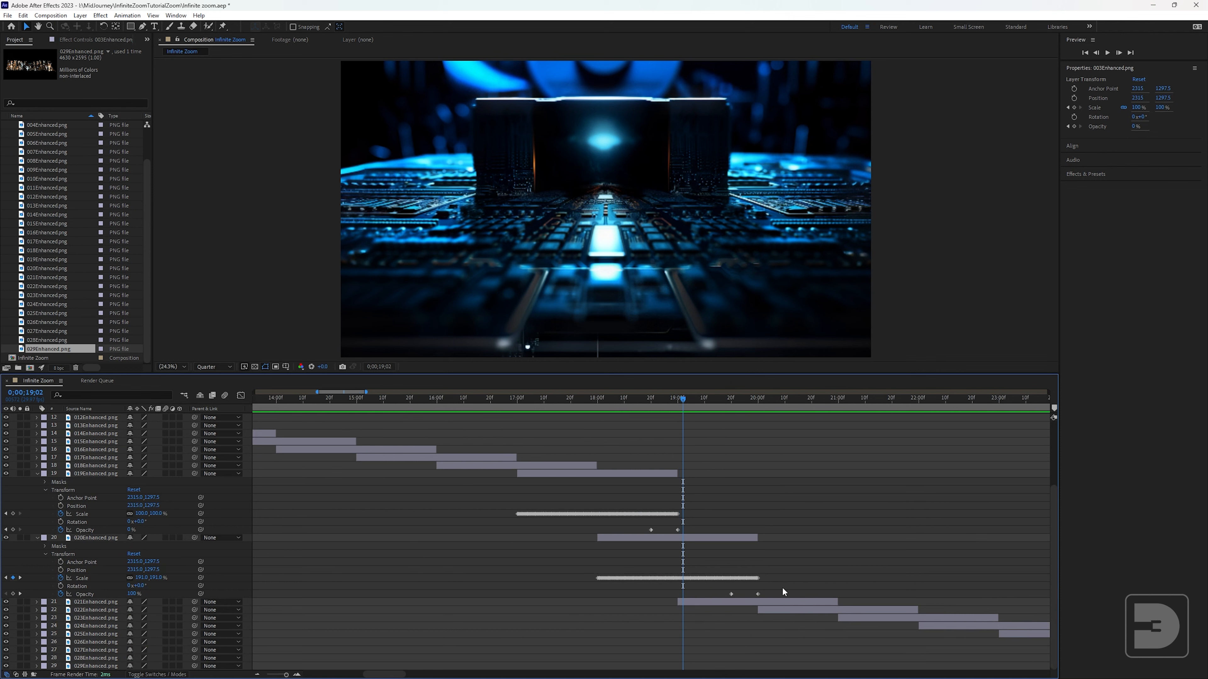
{"action": "left_click_drag", "start_coordinate": [717, 398], "coordinate": [877, 422]}
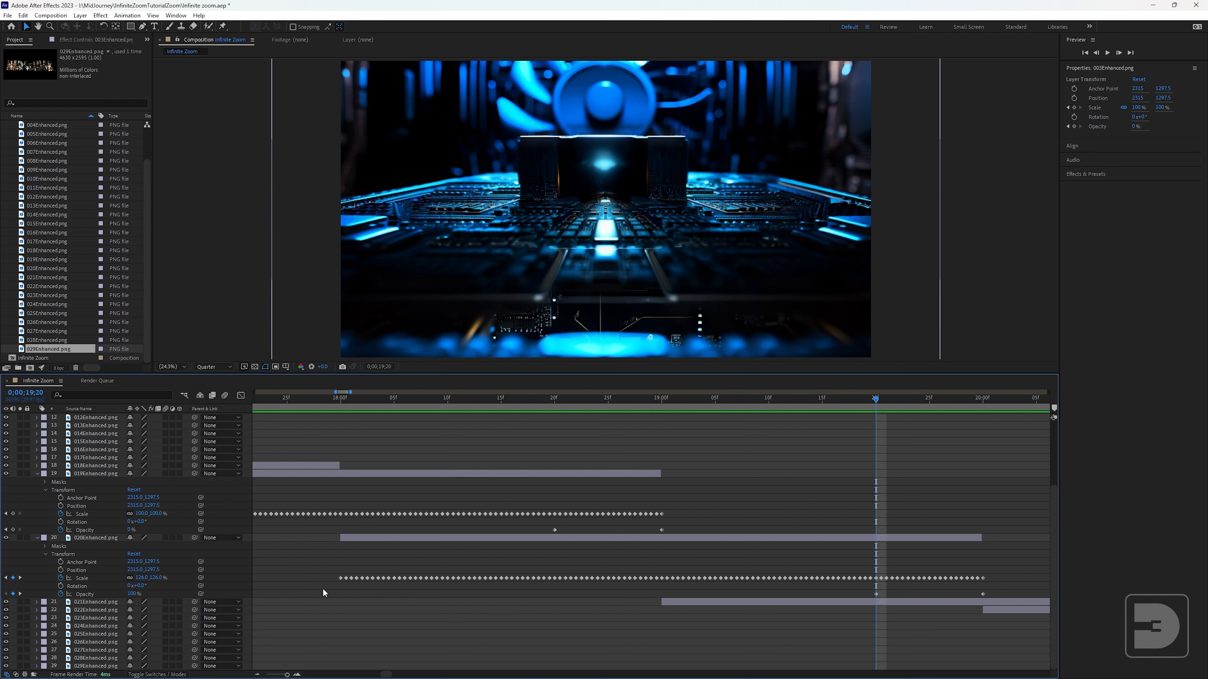
{"action": "left_click", "coordinate": [60, 570]}
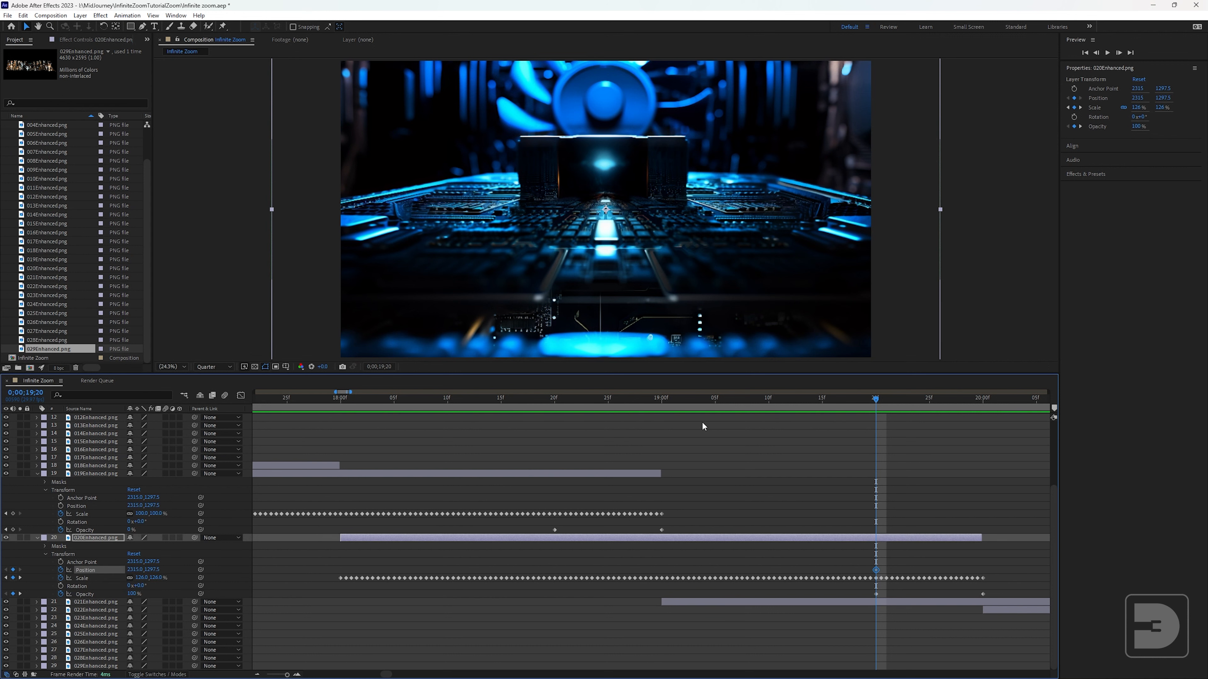
Keyframe the Y position of layer 020Enhanced.png to about 1598 at 0;00;18;20 and preview the corrected transition.
{"action": "left_click_drag", "start_coordinate": [725, 401], "coordinate": [554, 425]}
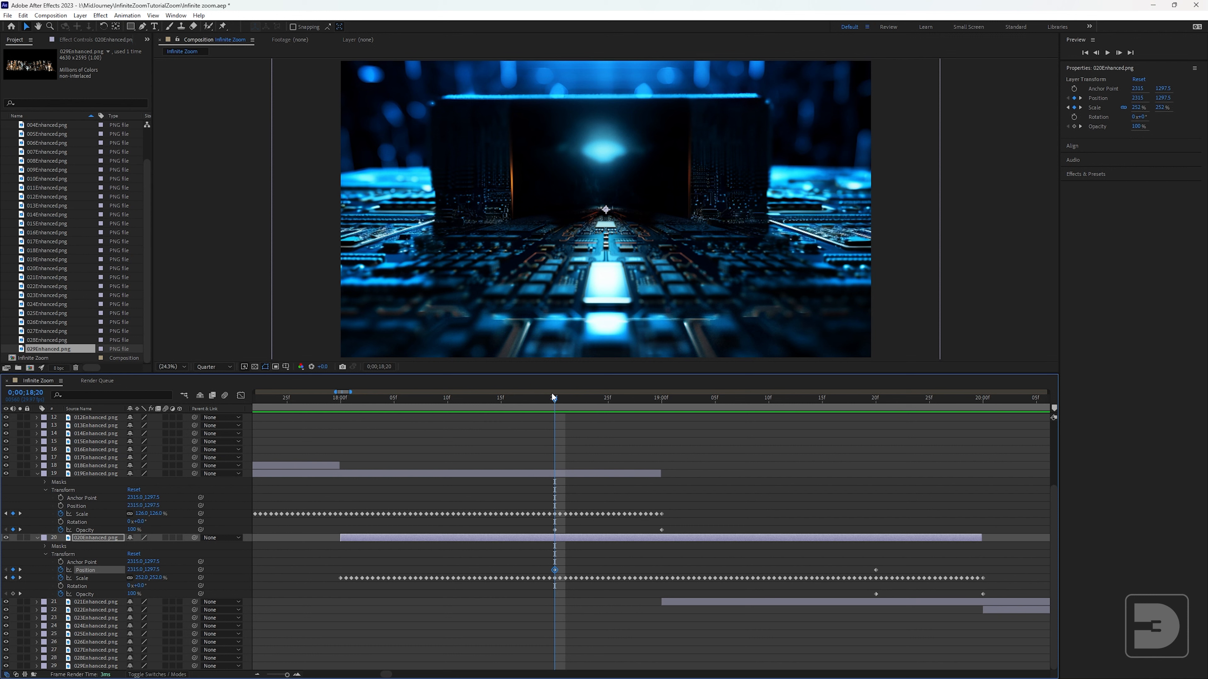
{"action": "left_click_drag", "start_coordinate": [614, 397], "coordinate": [556, 426]}
{"action": "left_click_drag", "start_coordinate": [152, 570], "coordinate": [300, 557]}
{"action": "mouse_move", "coordinate": [556, 399]}
{"action": "left_mouse_down"}
{"action": "mouse_move", "coordinate": [642, 400]}
{"action": "mouse_move", "coordinate": [555, 405]}
{"action": "left_mouse_up"}
{"action": "left_click_drag", "start_coordinate": [152, 571], "coordinate": [157, 570]}
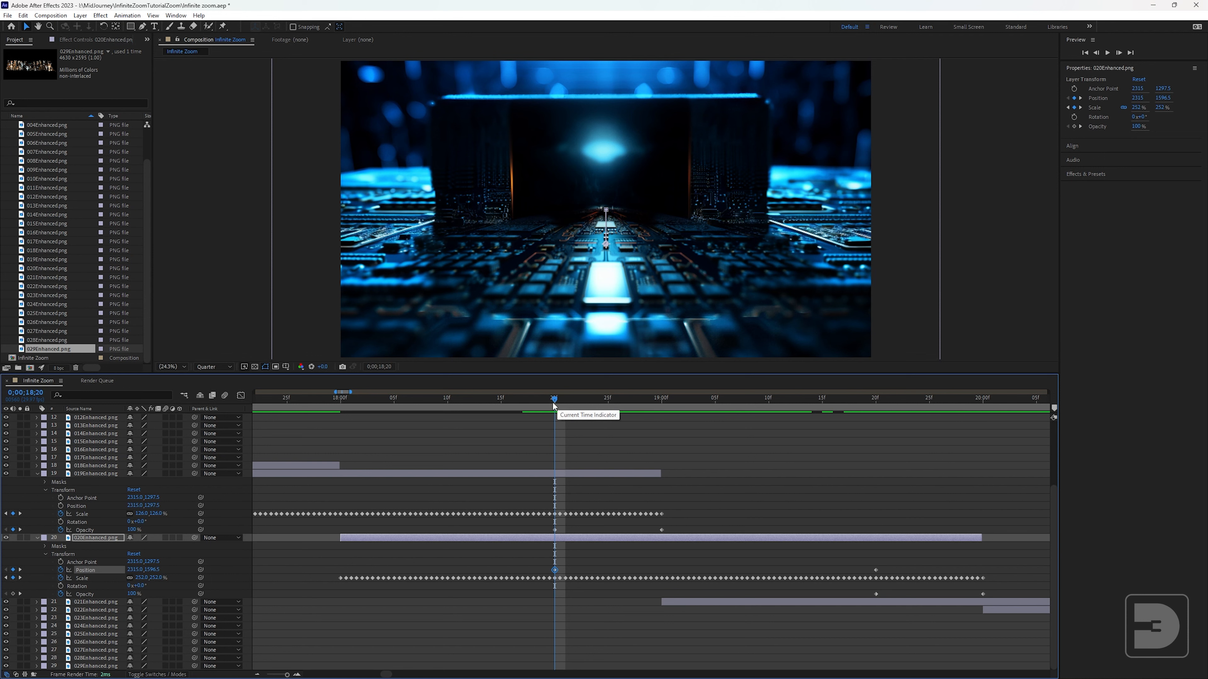
{"action": "left_click_drag", "start_coordinate": [554, 399], "coordinate": [718, 410]}
{"action": "key", "text": "space"}
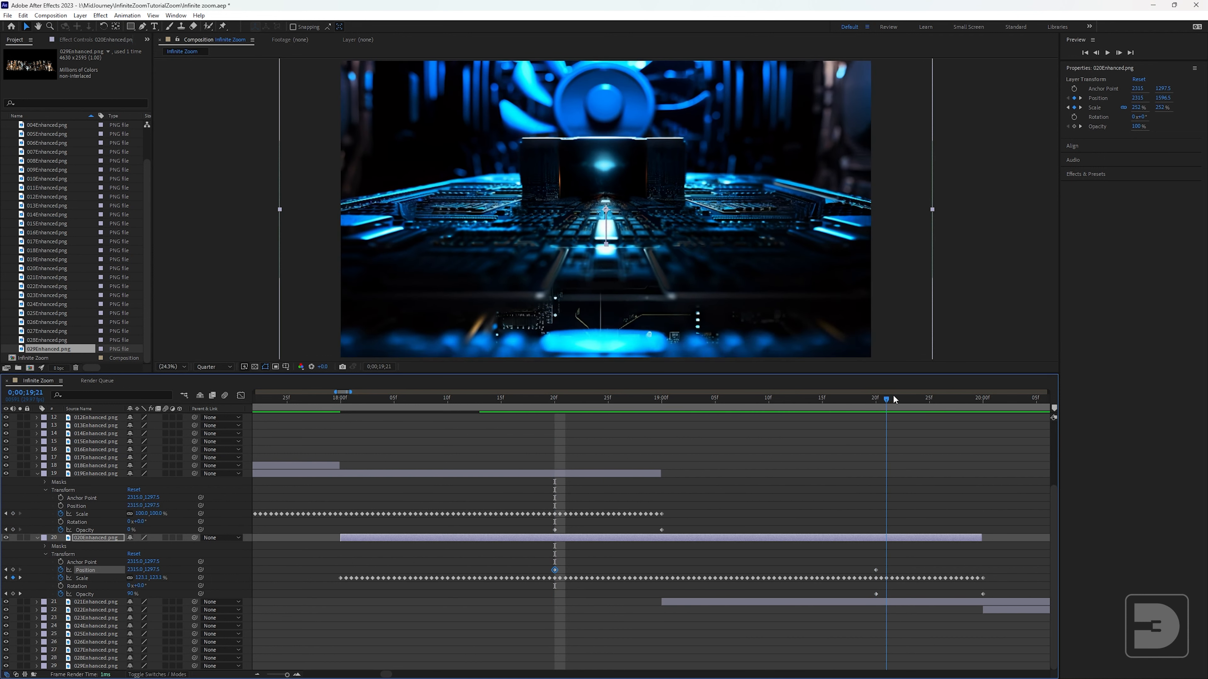
Add the Infinite Zoom composition to the render queue and start the render.
{"action": "key", "text": "ctrl+m"}
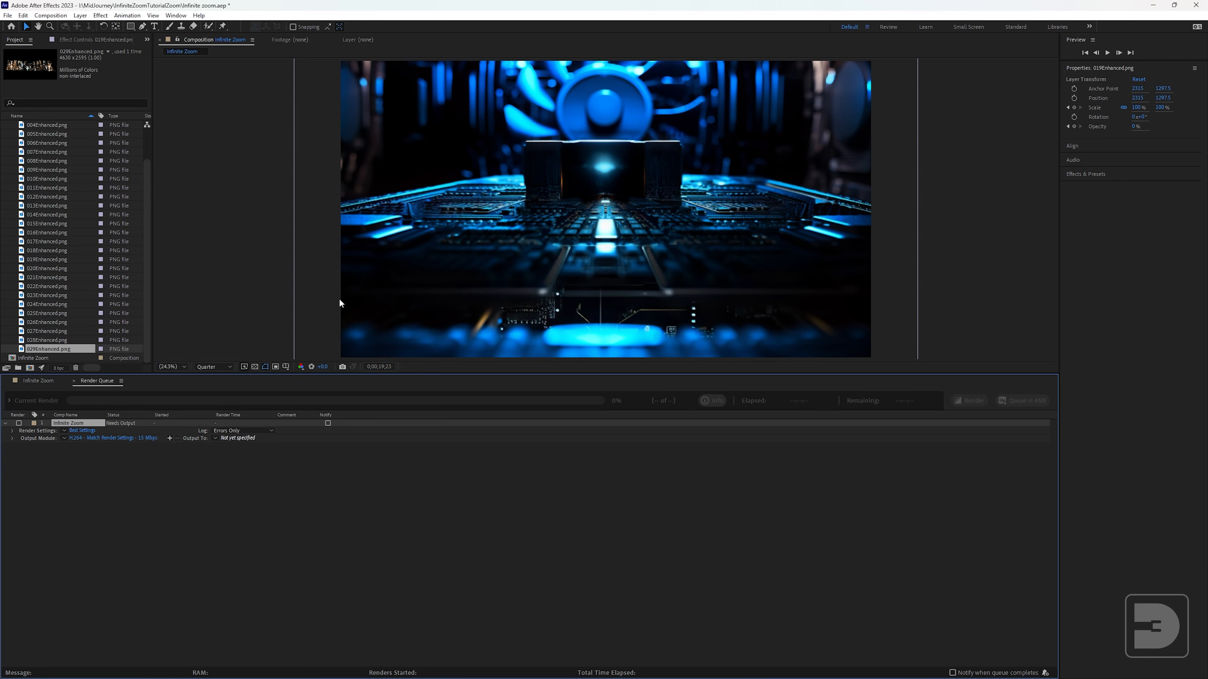
{"action": "left_click", "coordinate": [966, 400]}
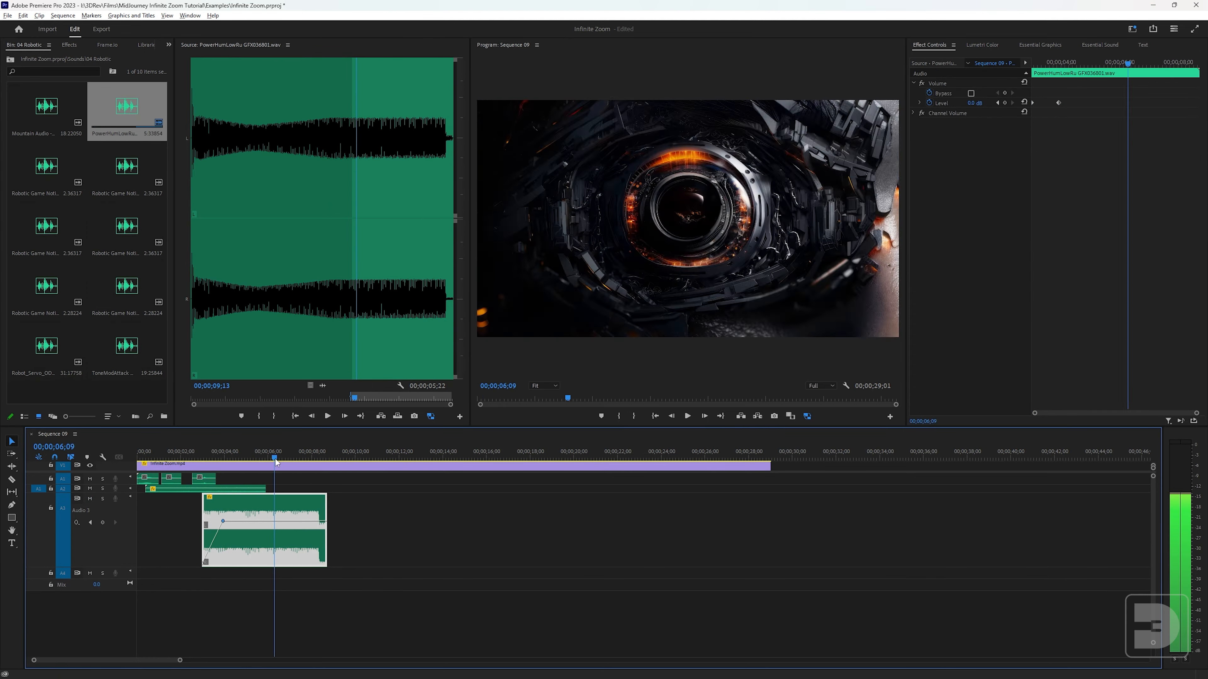
In Premiere Pro, move the playhead of Sequence 09 to about 4 seconds to review the sound effects.
{"action": "left_click", "coordinate": [231, 457]}
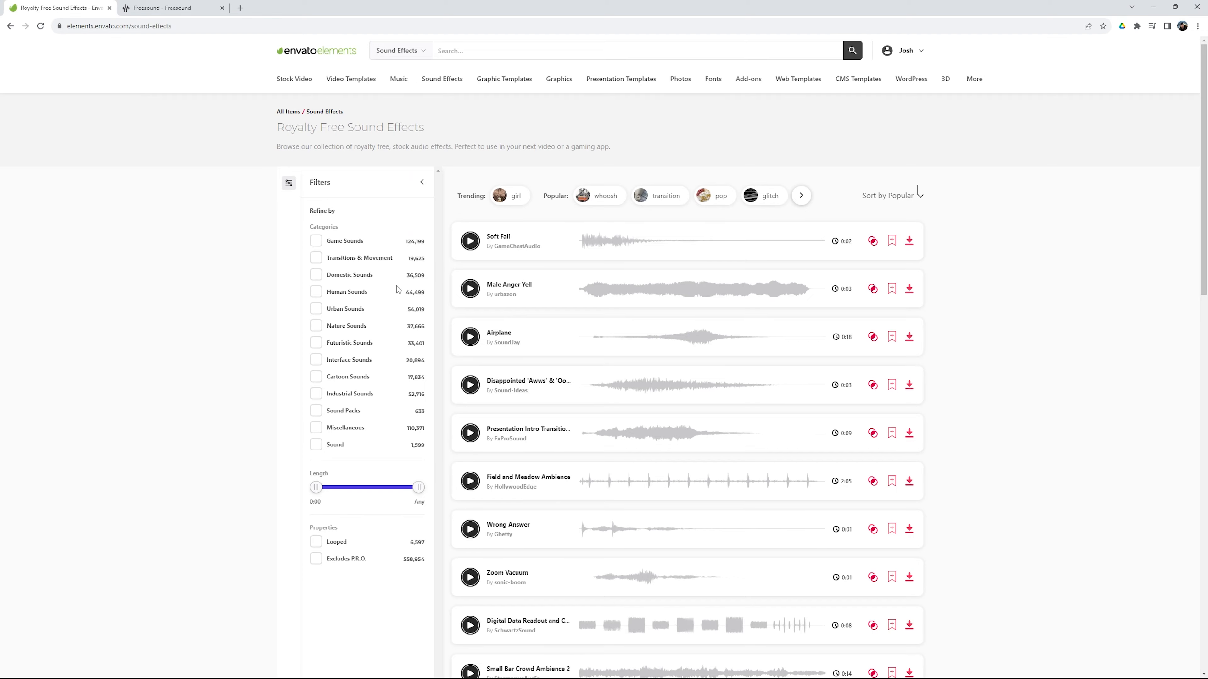
Switch to the Envato Elements sound effects page in the browser, browse the list, and search for "cat".
{"action": "scroll", "coordinate": [399, 288], "scroll_direction": "down", "scroll_amount": 13}
{"action": "scroll", "coordinate": [408, 281], "scroll_direction": "up", "scroll_amount": 11}
{"action": "left_click", "coordinate": [474, 50]}
{"action": "type", "text": "cat"}
{"action": "key", "text": "Return"}
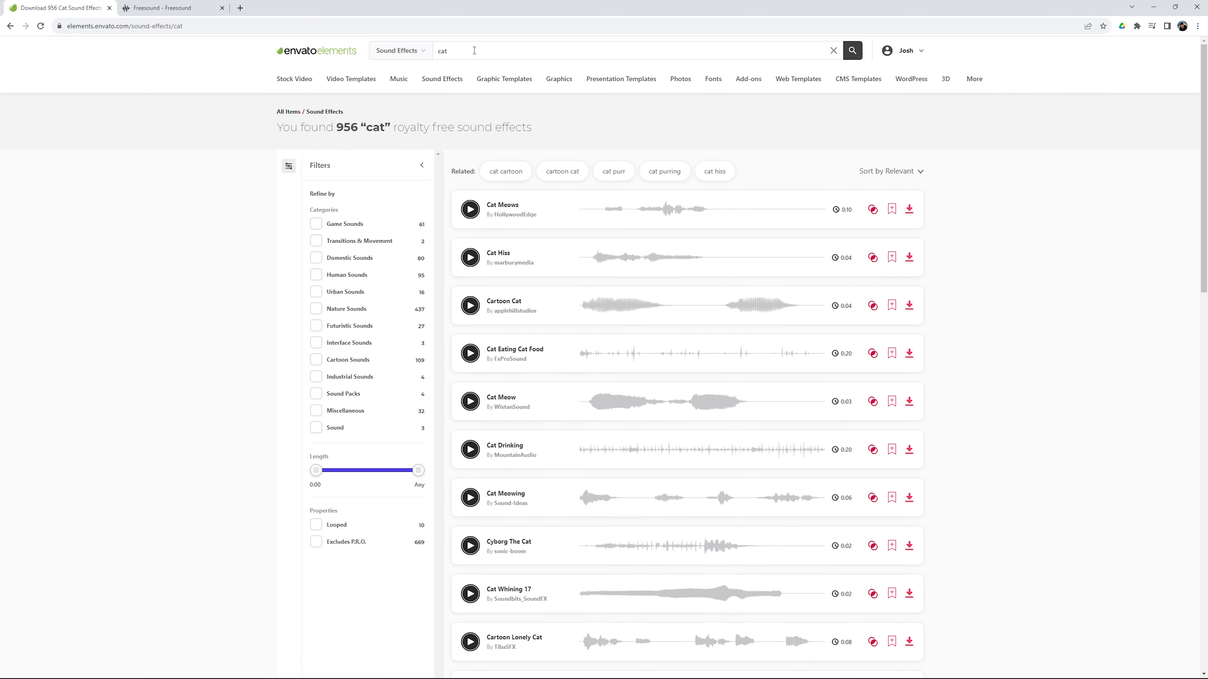
Narrow the Envato Elements cat sounds to a minimum length of 0:15 and a shorter maximum, and search Freesound for "cat".
{"action": "left_click_drag", "start_coordinate": [316, 471], "coordinate": [329, 471]}
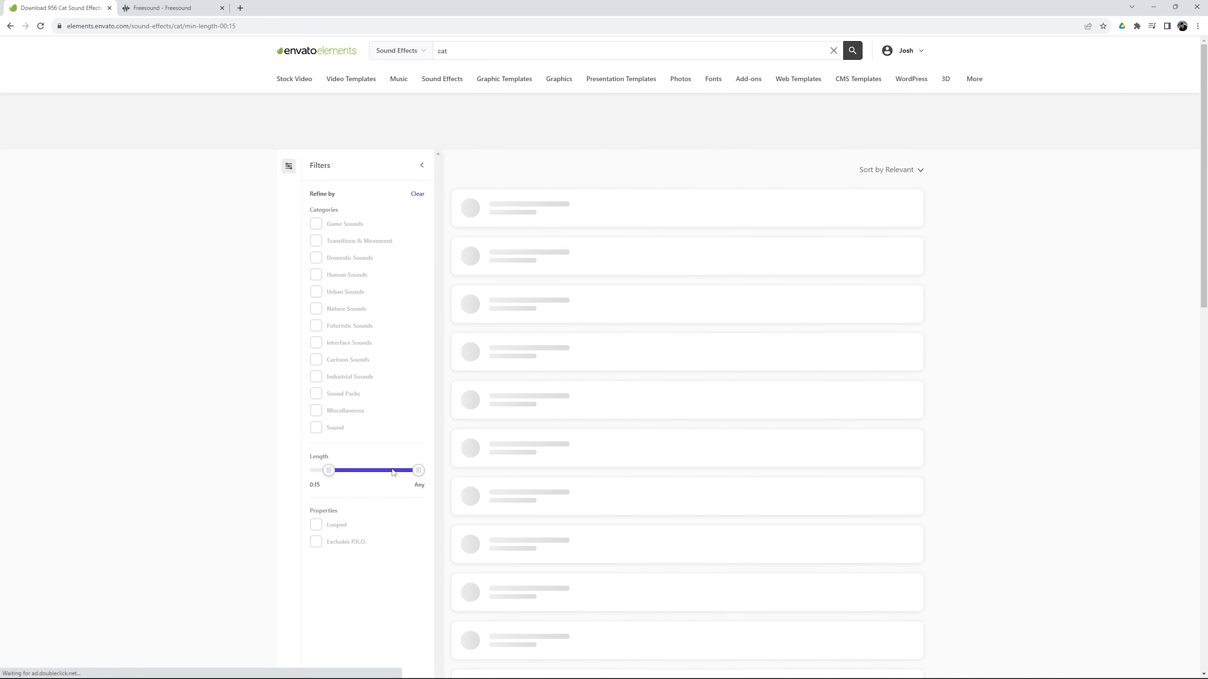
{"action": "left_click_drag", "start_coordinate": [419, 472], "coordinate": [369, 472]}
{"action": "left_click", "coordinate": [743, 73]}
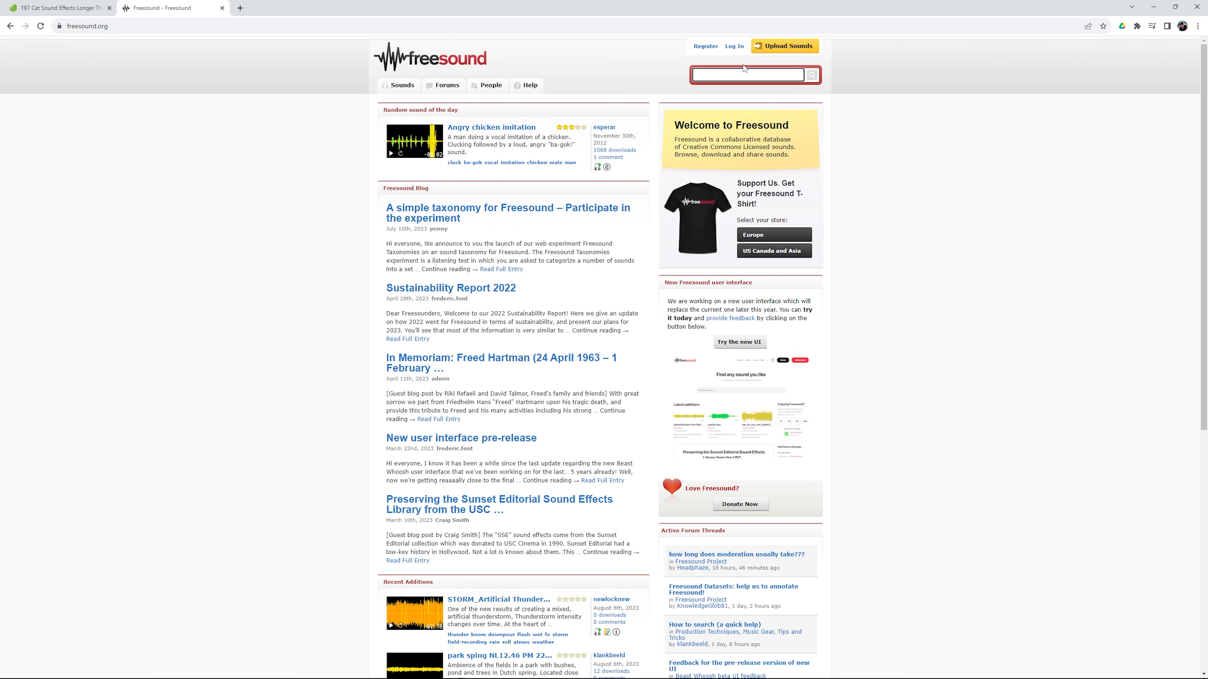
{"action": "key", "text": "Return"}
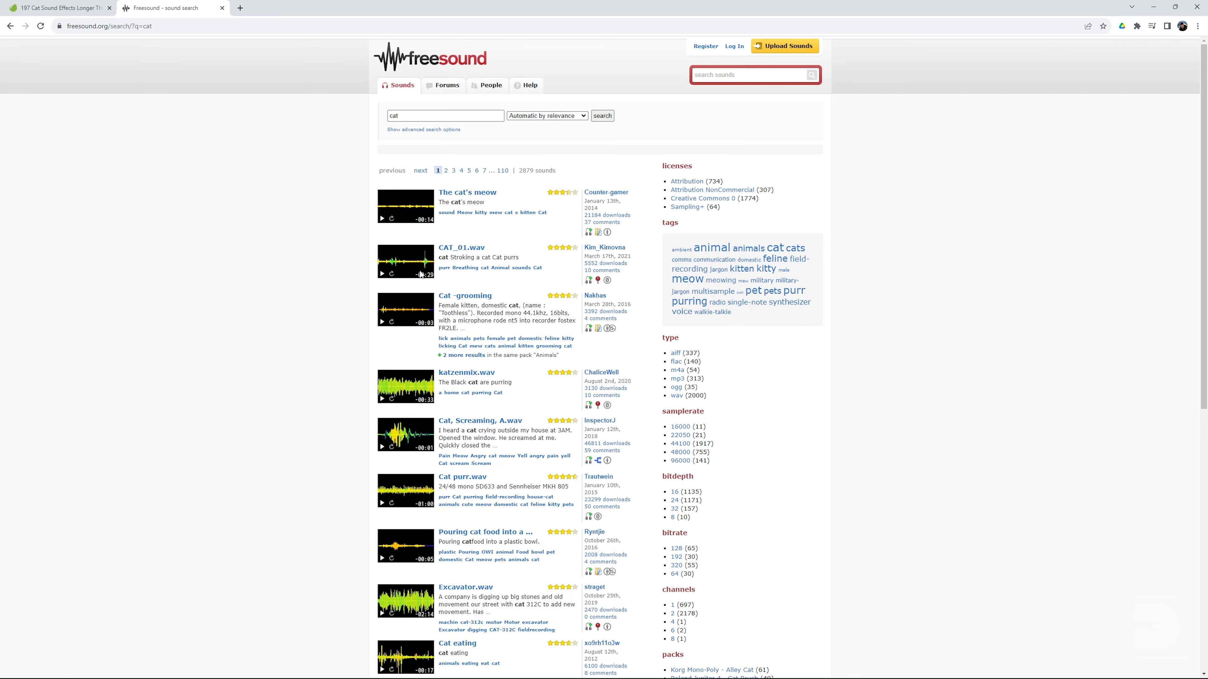
{"action": "scroll", "coordinate": [404, 286], "scroll_direction": "down", "scroll_amount": 5}
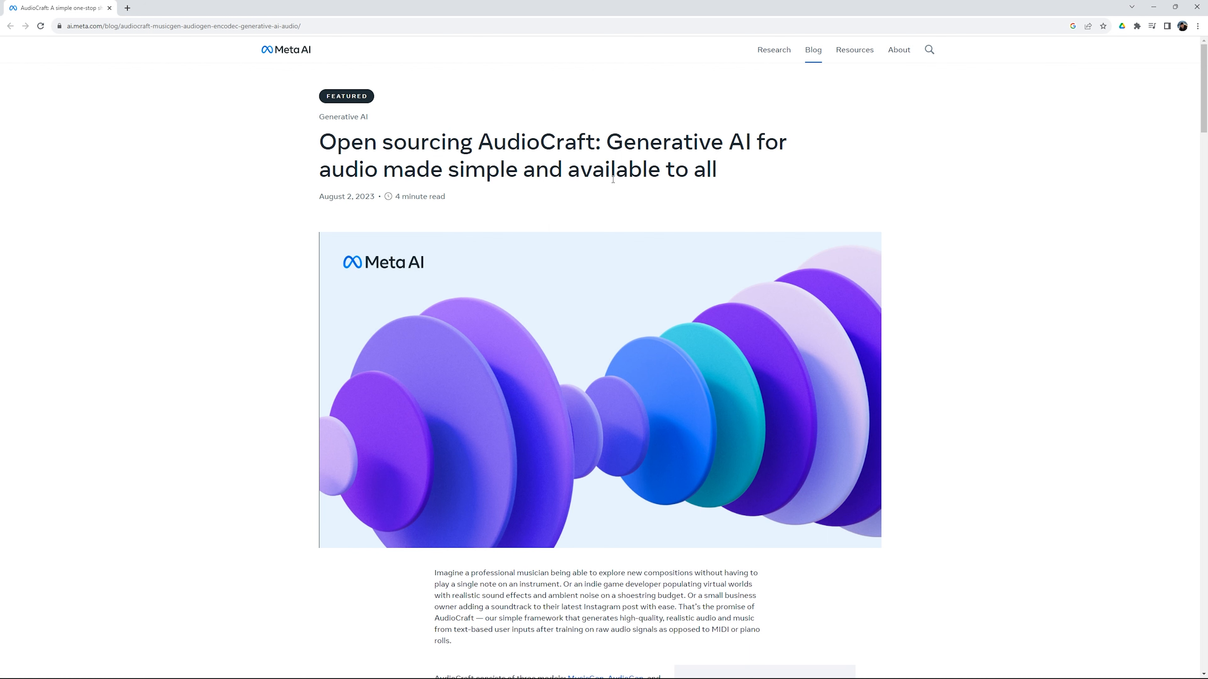
Examine Meta AI's AudioCraft article and listen to the generated music sample with the "Earthy tones" text prompt.
{"action": "scroll", "coordinate": [871, 175], "scroll_direction": "down", "scroll_amount": 8}
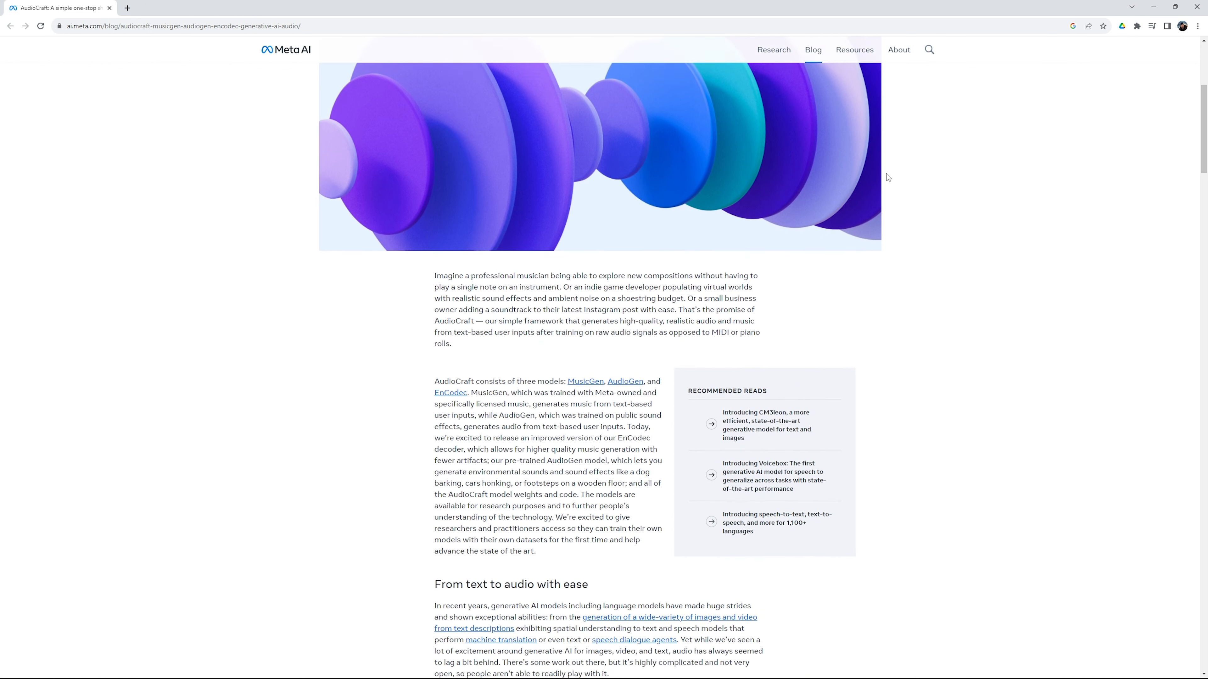
{"action": "scroll", "coordinate": [887, 173], "scroll_direction": "down", "scroll_amount": 9}
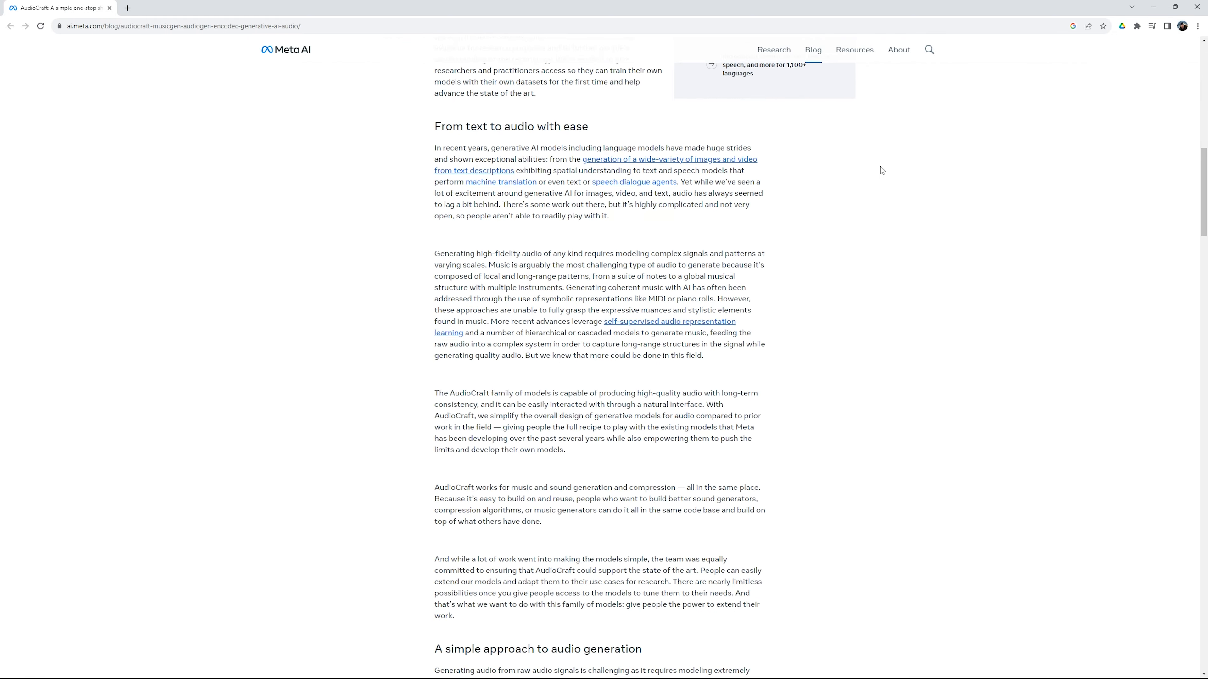
{"action": "scroll", "coordinate": [873, 167], "scroll_direction": "down", "scroll_amount": 17}
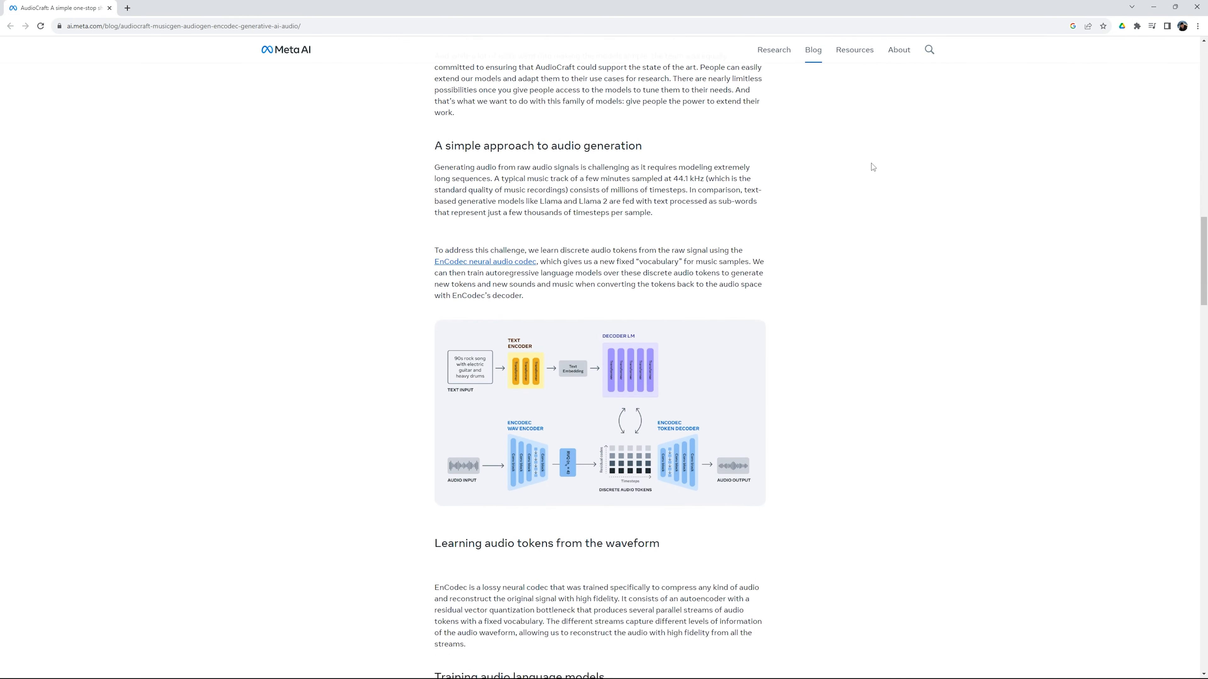
{"action": "scroll", "coordinate": [873, 169], "scroll_direction": "down", "scroll_amount": 9}
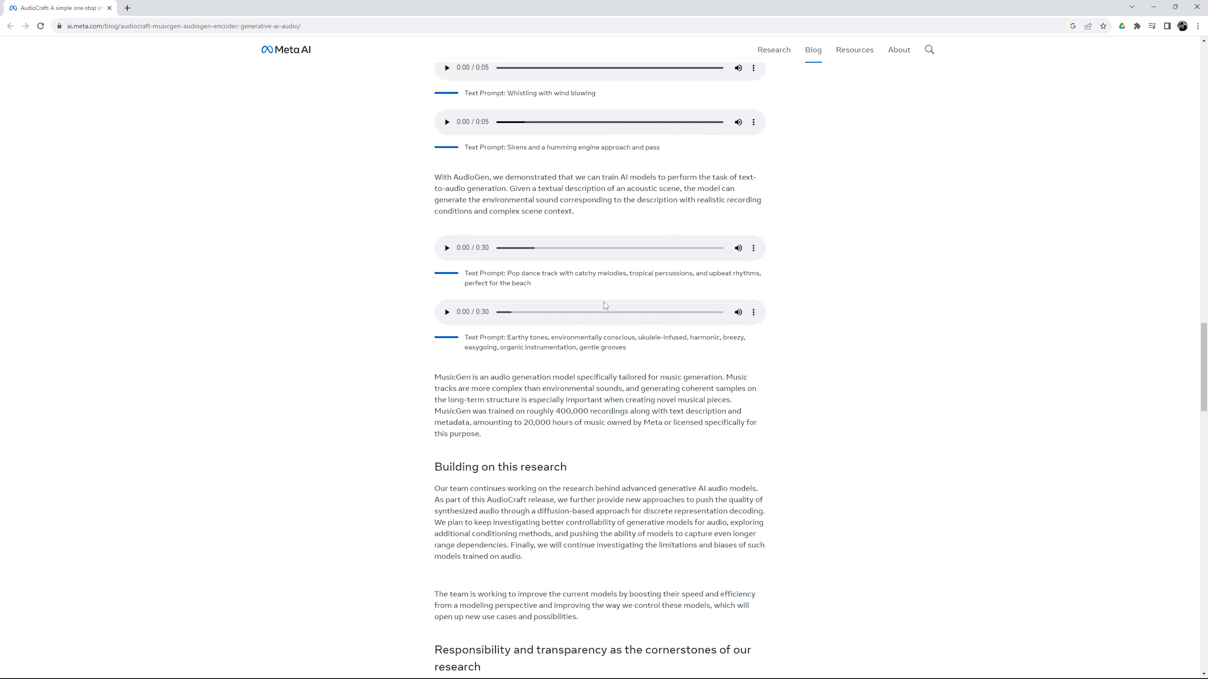
{"action": "left_click", "coordinate": [446, 312]}
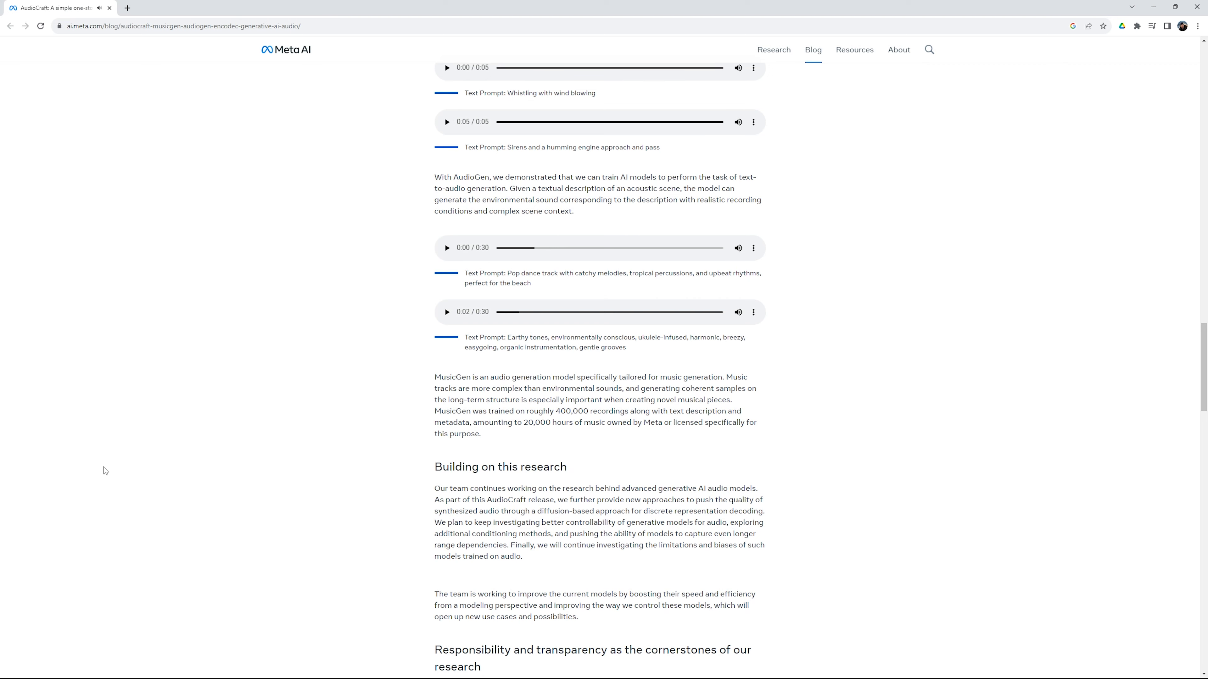
{"action": "scroll", "coordinate": [105, 471], "scroll_direction": "down", "scroll_amount": 20}
{"action": "scroll", "coordinate": [113, 469], "scroll_direction": "down", "scroll_amount": 8}
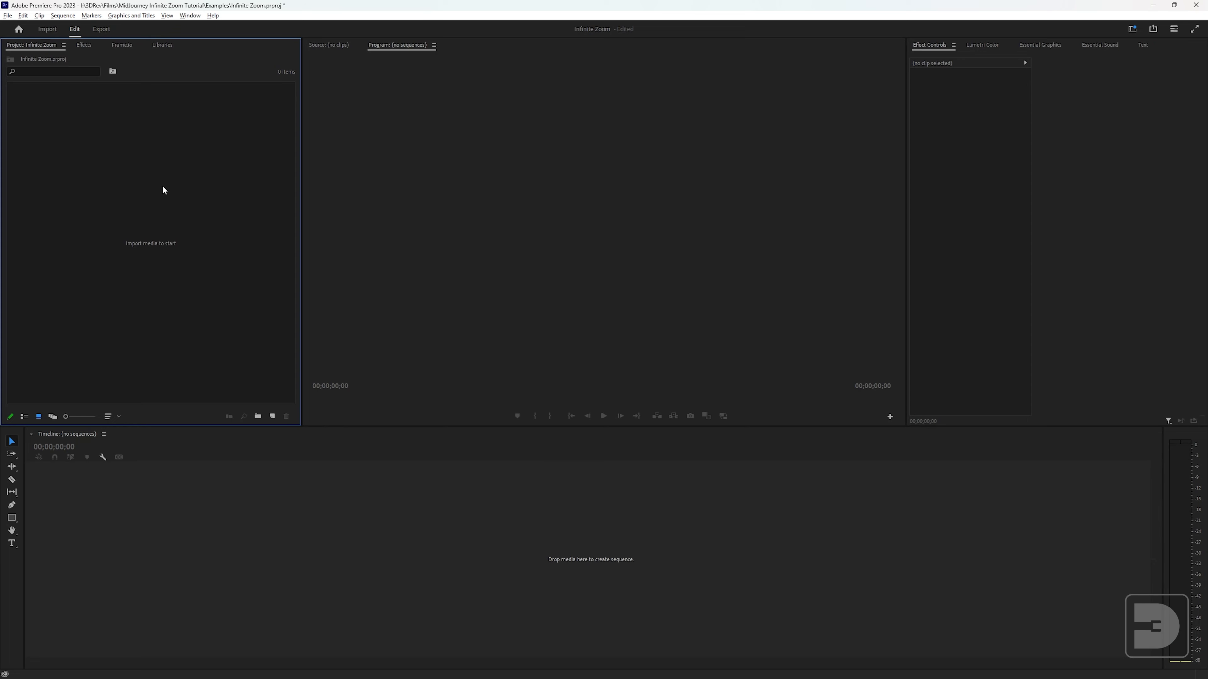
Switch to Premiere Pro and import Infinite Zoom.mp4 from the MidJourney Infinite Zoom Tutorial folder into the project.
{"action": "double_click", "coordinate": [163, 190]}
{"action": "left_click", "coordinate": [323, 227]}
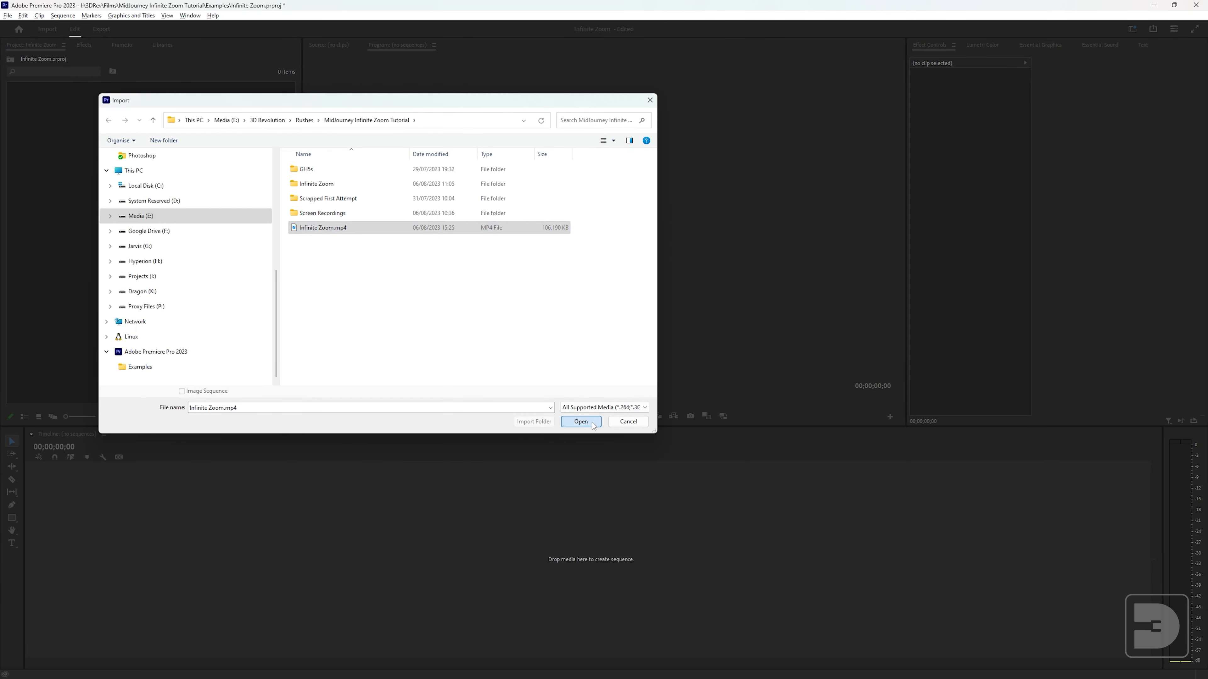
{"action": "left_click", "coordinate": [581, 422]}
Create a new sequence named Sequence 09 with the DNxHR UHD editing mode at 29.97 frames/second.
{"action": "key", "text": "ctrl+n"}
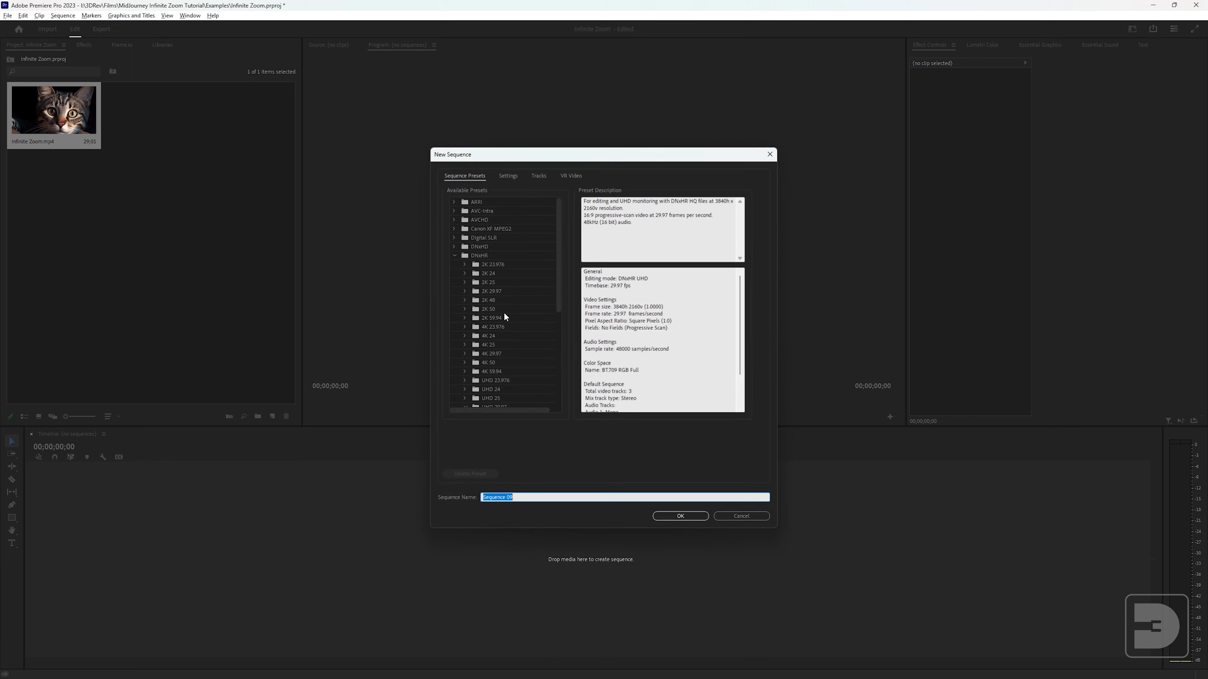
{"action": "left_click", "coordinate": [501, 177]}
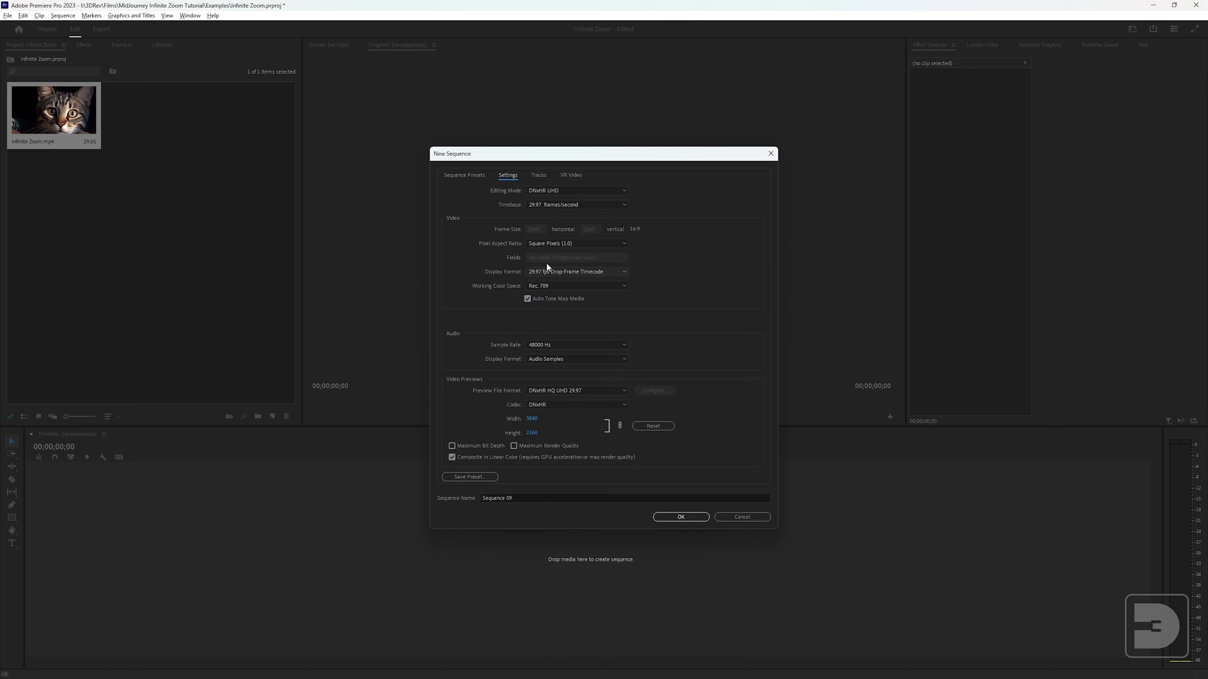
{"action": "left_click", "coordinate": [685, 517]}
Place Infinite Zoom.mp4 at the start of the first video track, keeping the existing sequence settings, and scale it to the frame size.
{"action": "left_click_drag", "start_coordinate": [159, 409], "coordinate": [142, 563]}
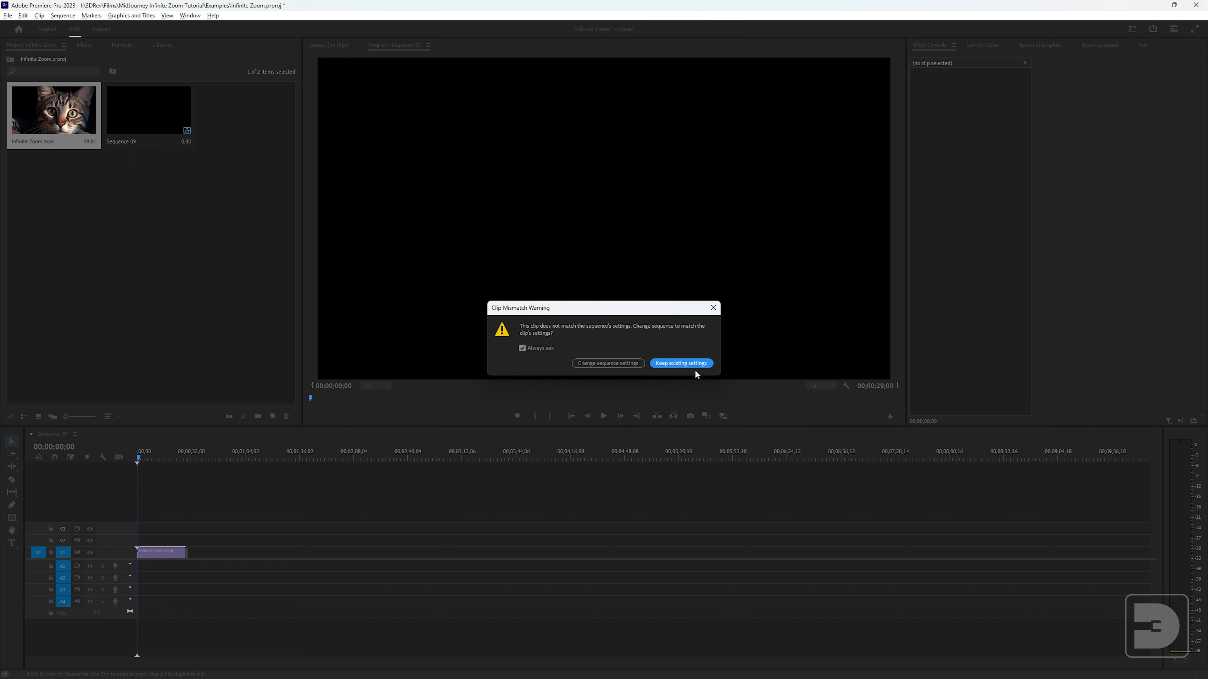
{"action": "left_click", "coordinate": [680, 363]}
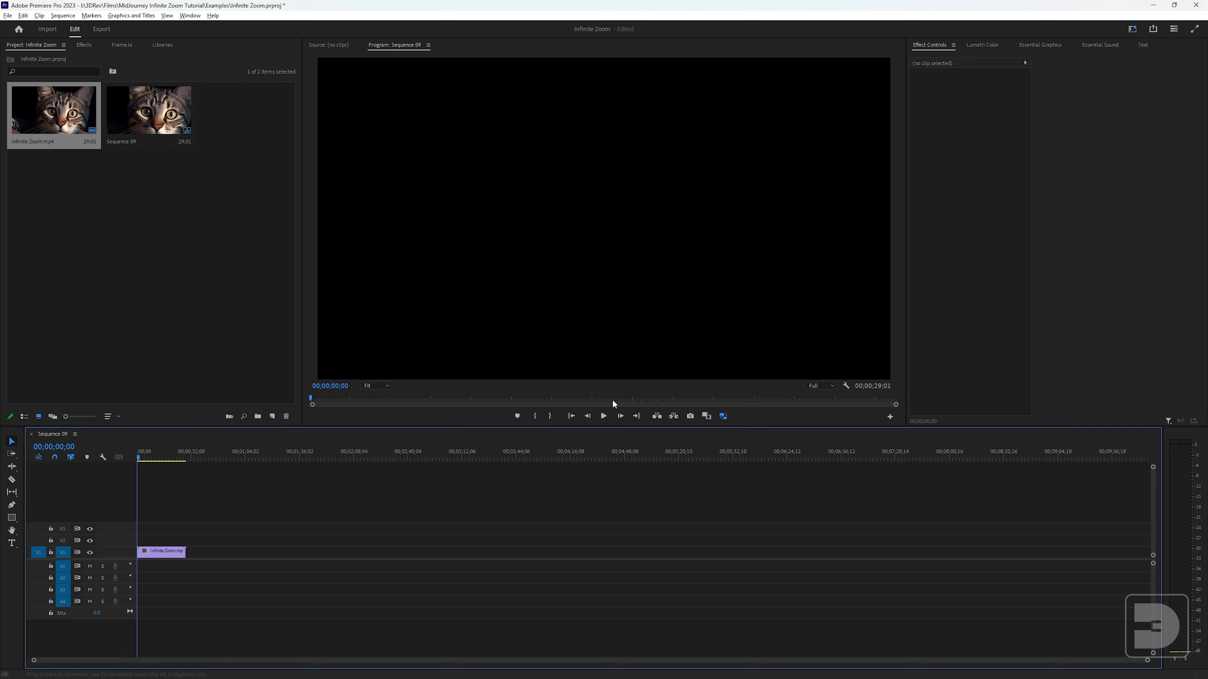
{"action": "right_click", "coordinate": [173, 556]}
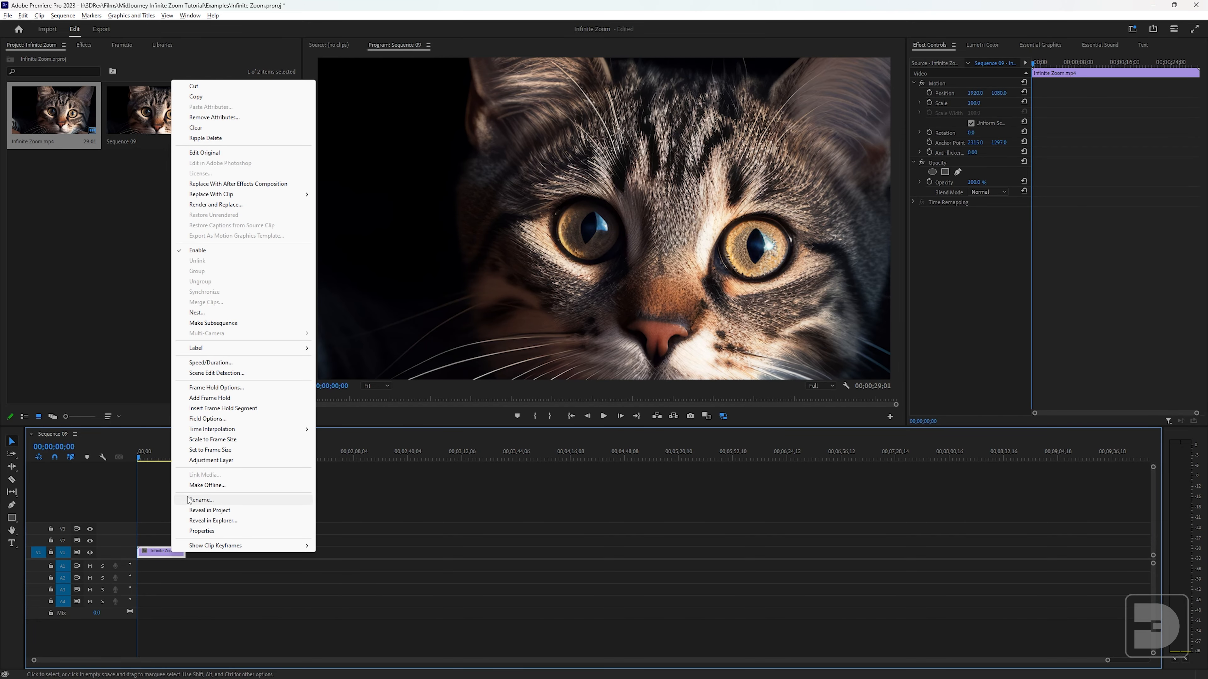
{"action": "left_click", "coordinate": [209, 440]}
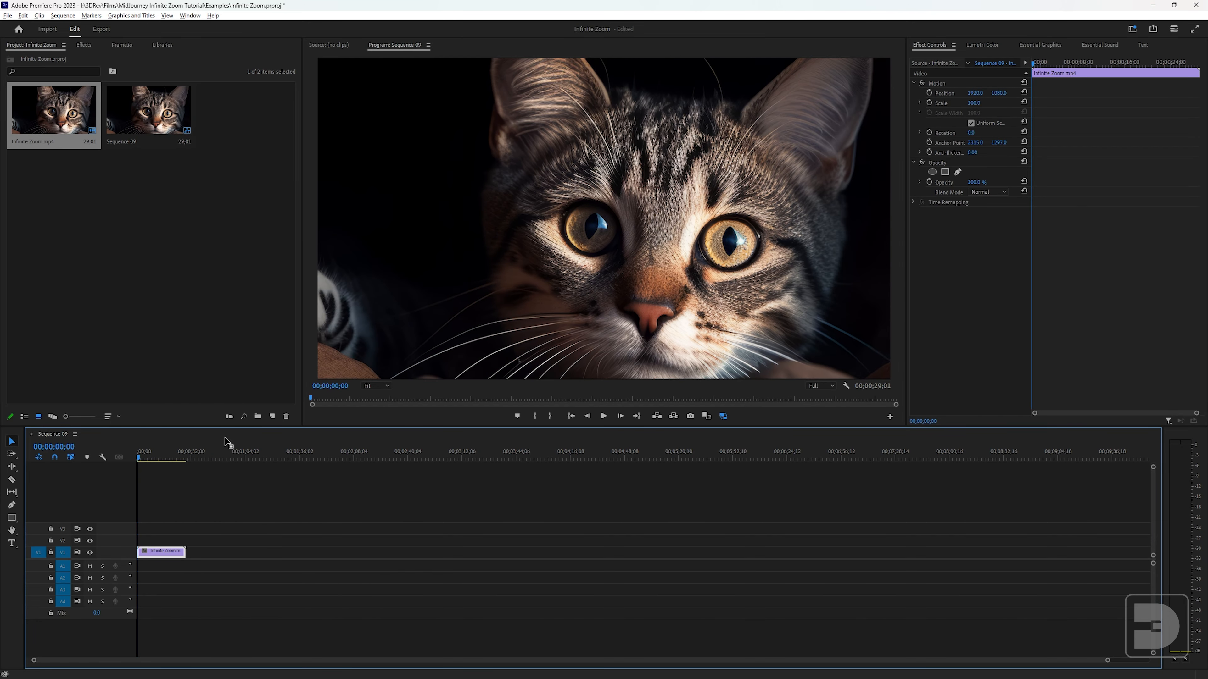
{"action": "left_click", "coordinate": [973, 104]}
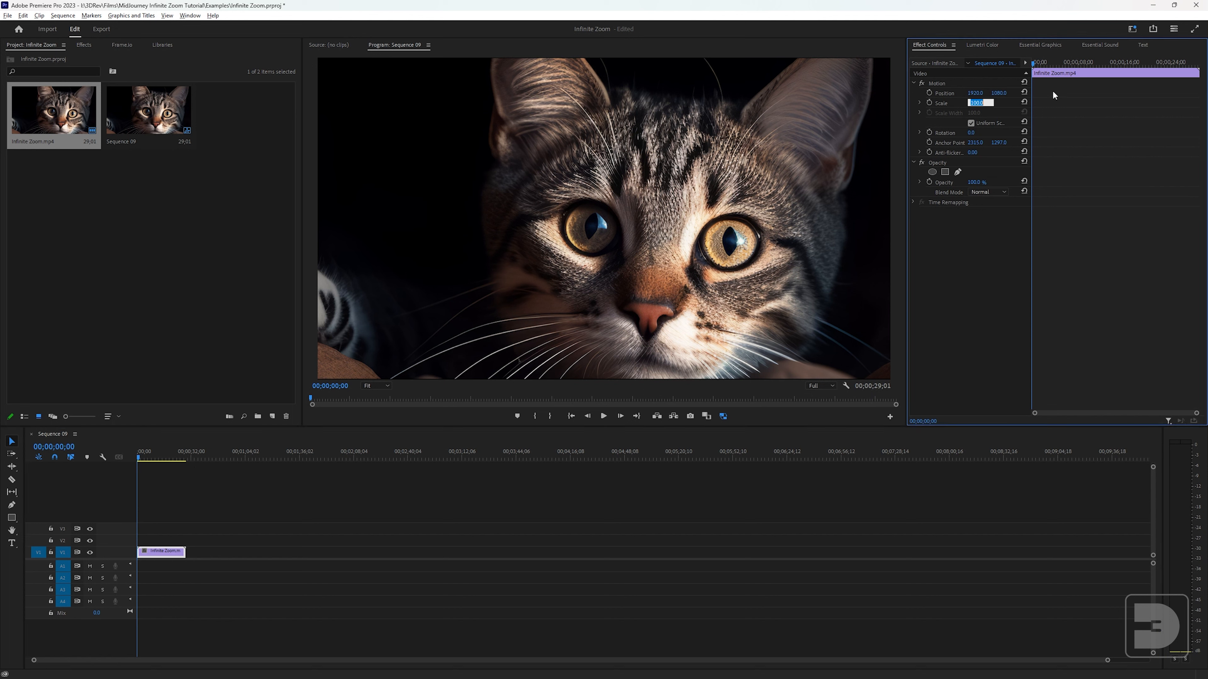
{"action": "key", "text": "Return"}
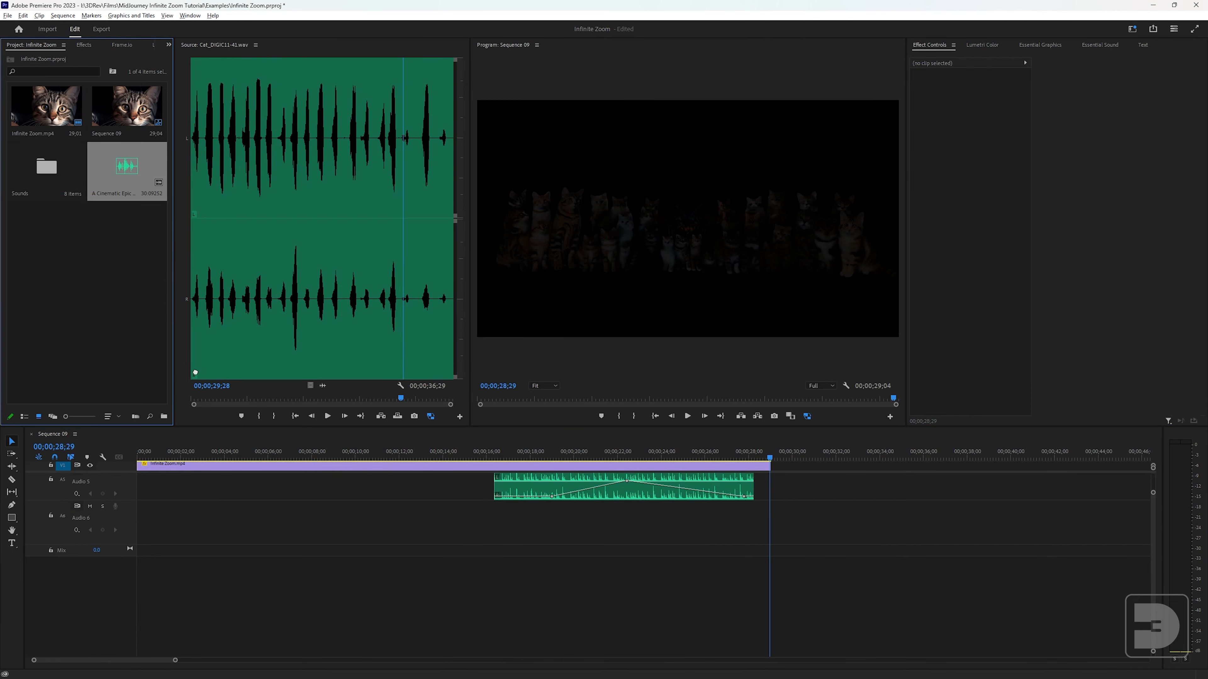
Place the A Cinematic Epic Logo audio clip at the start of the Audio 6 track in Sequence 09.
{"action": "left_click_drag", "start_coordinate": [195, 372], "coordinate": [337, 524]}
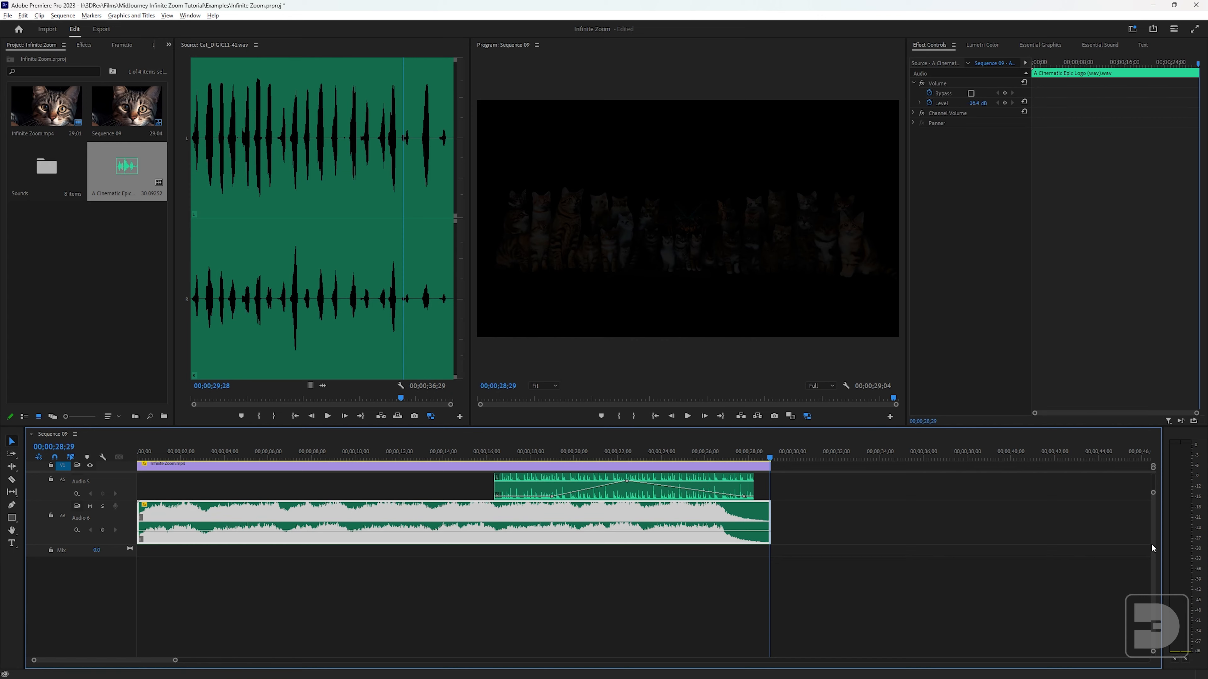
{"action": "key", "text": "ctrl+z"}
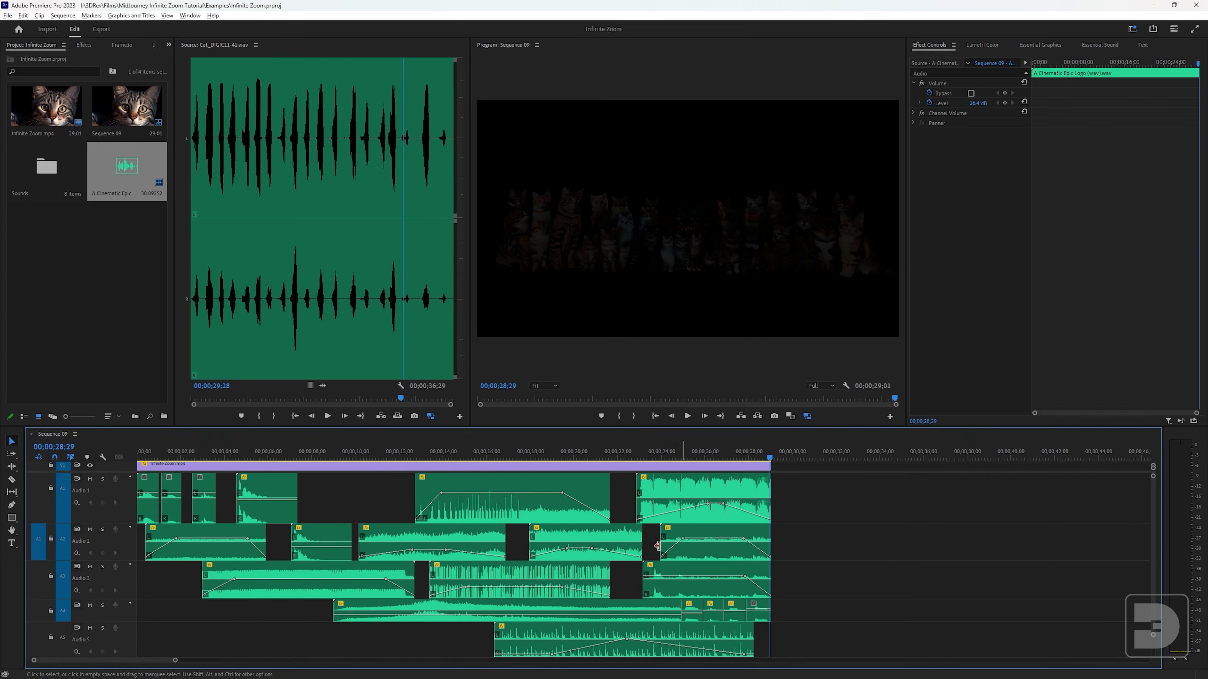